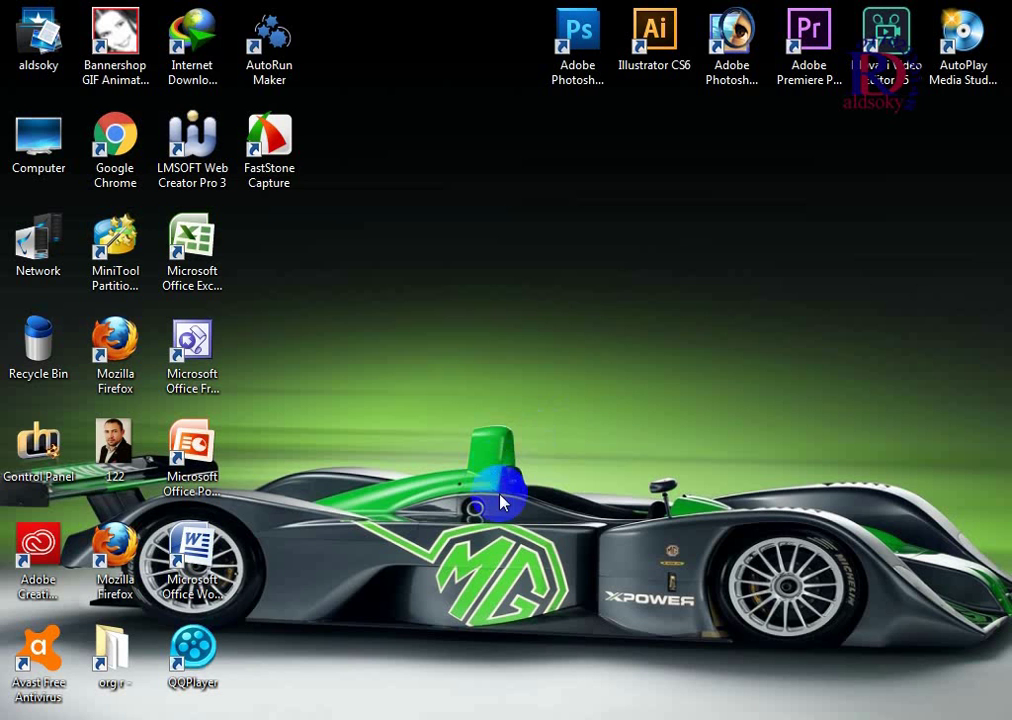
Step: Launch Microsoft Office Word 2007 from its desktop shortcut to get blank Document1
left_click_drag(676, 219, 520, 440)
left_click(202, 572)
left_click_drag(328, 474, 405, 488)
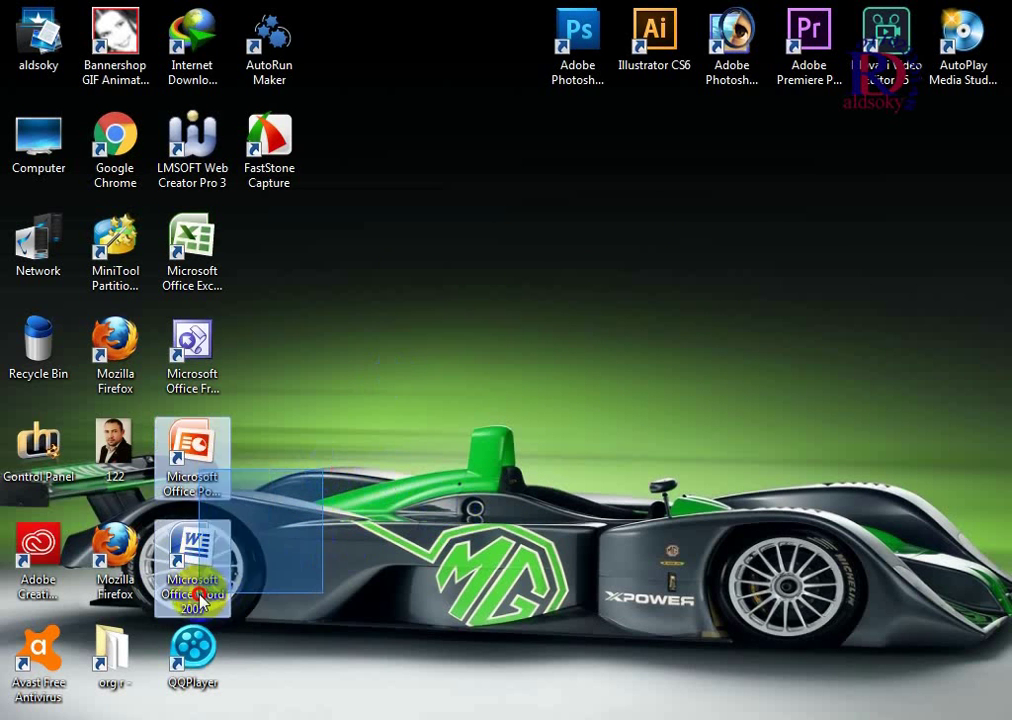
left_click(200, 560)
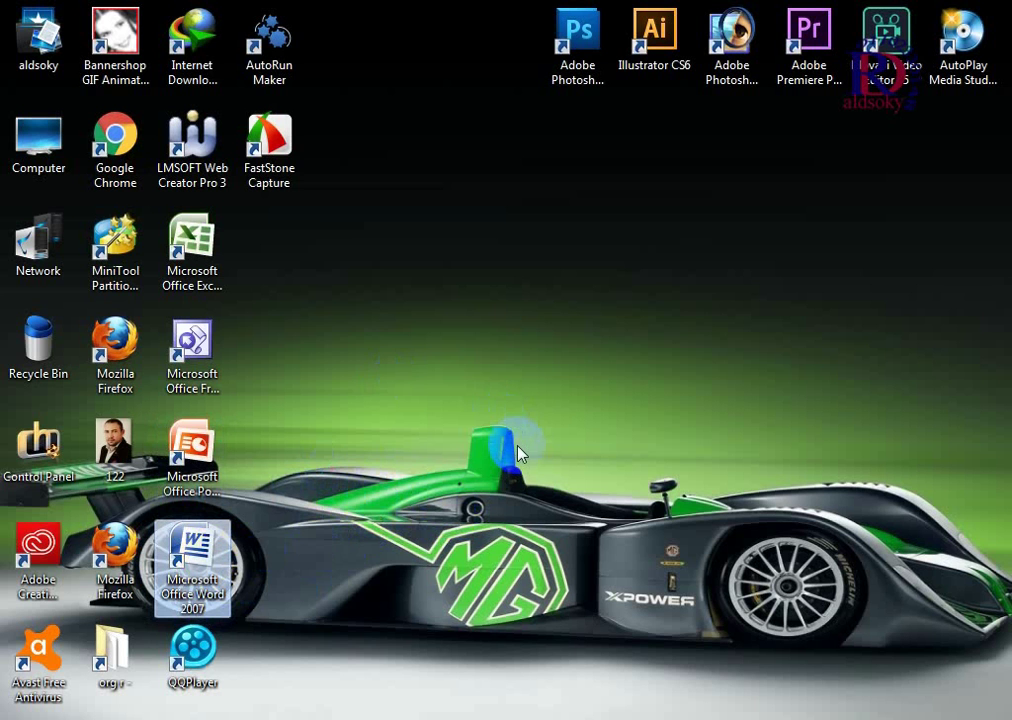
left_click(282, 561)
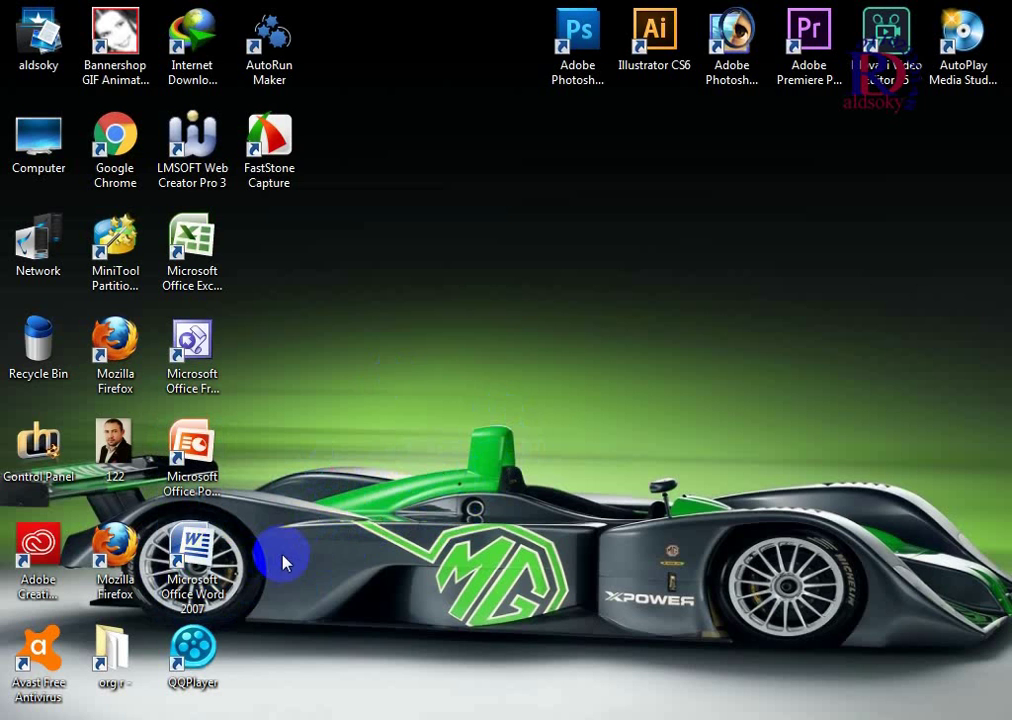
left_click(183, 556)
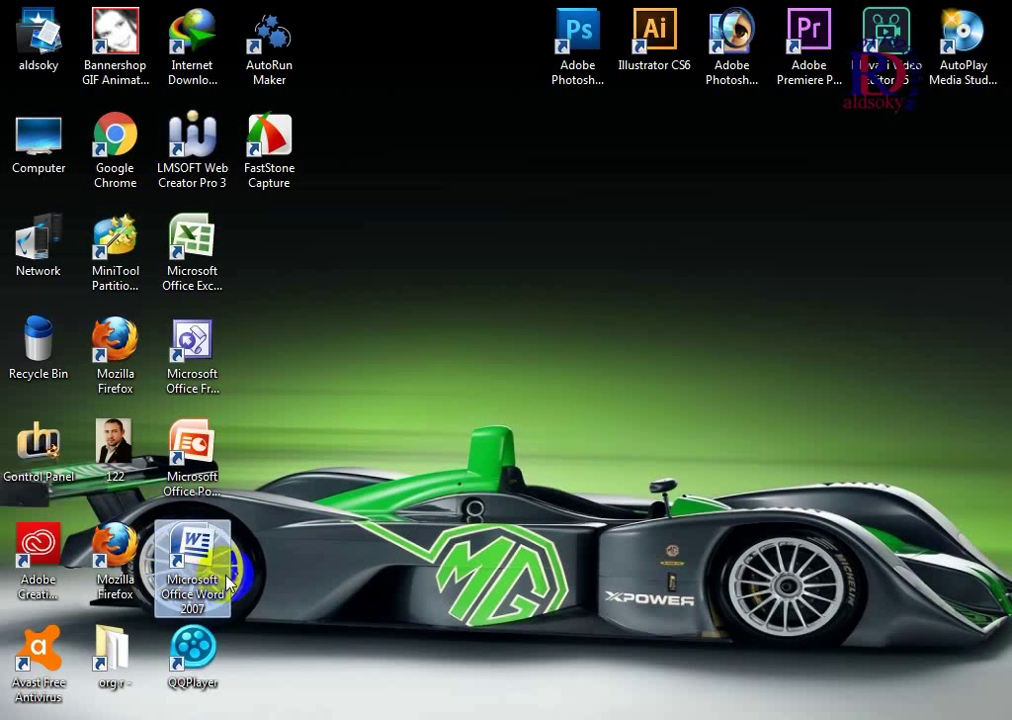
left_click(463, 402)
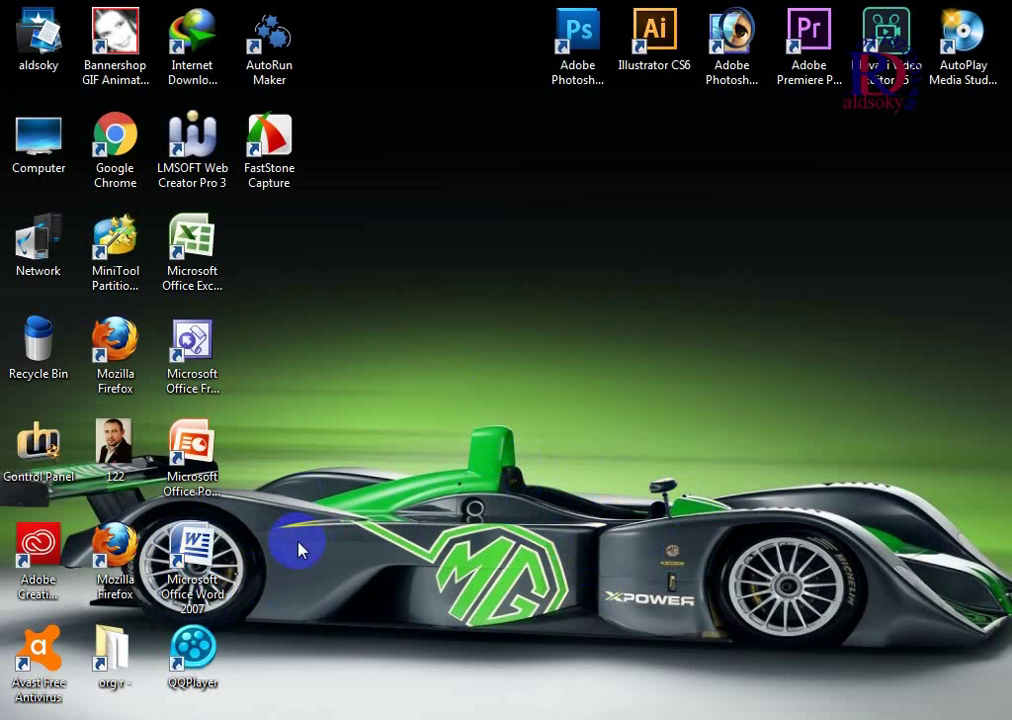
left_click(205, 578)
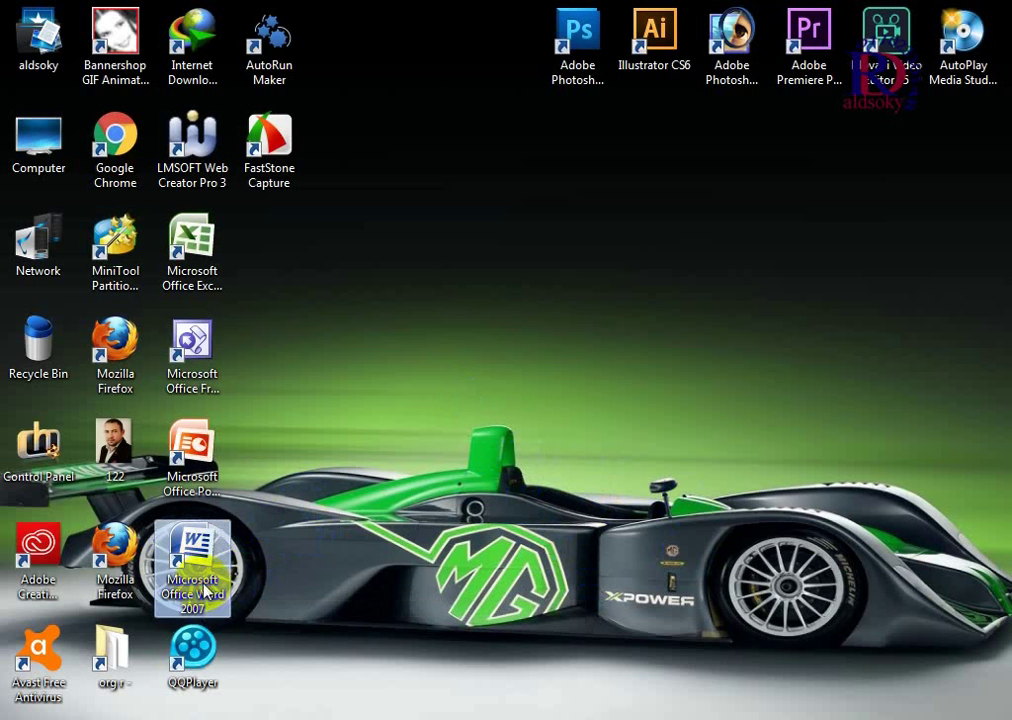
left_click(199, 544)
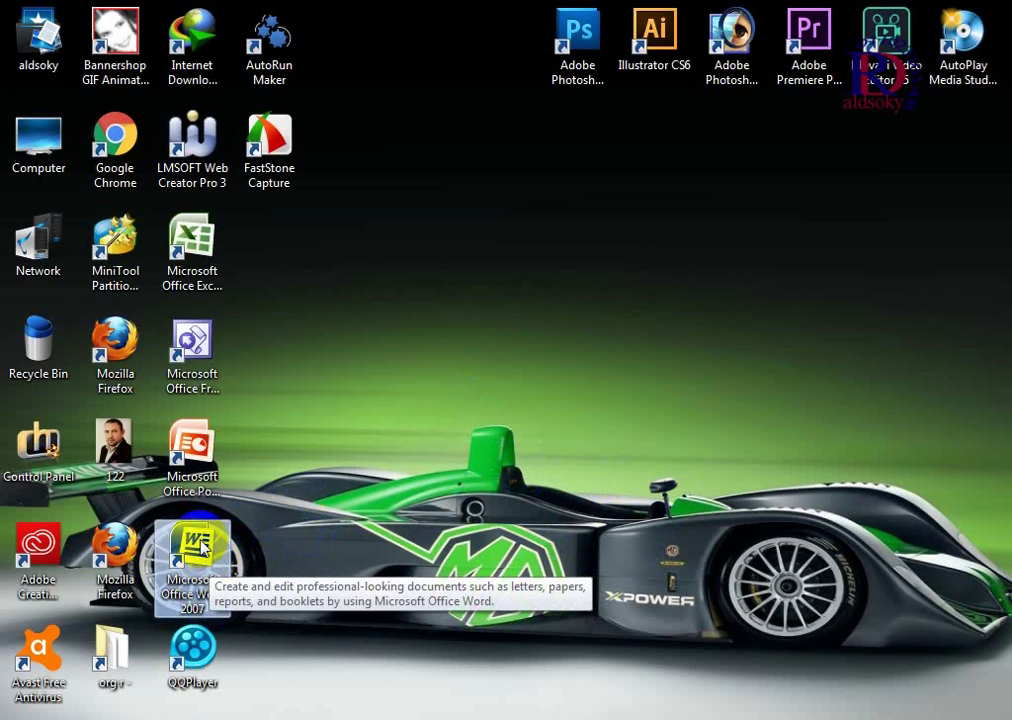
double_click(199, 544)
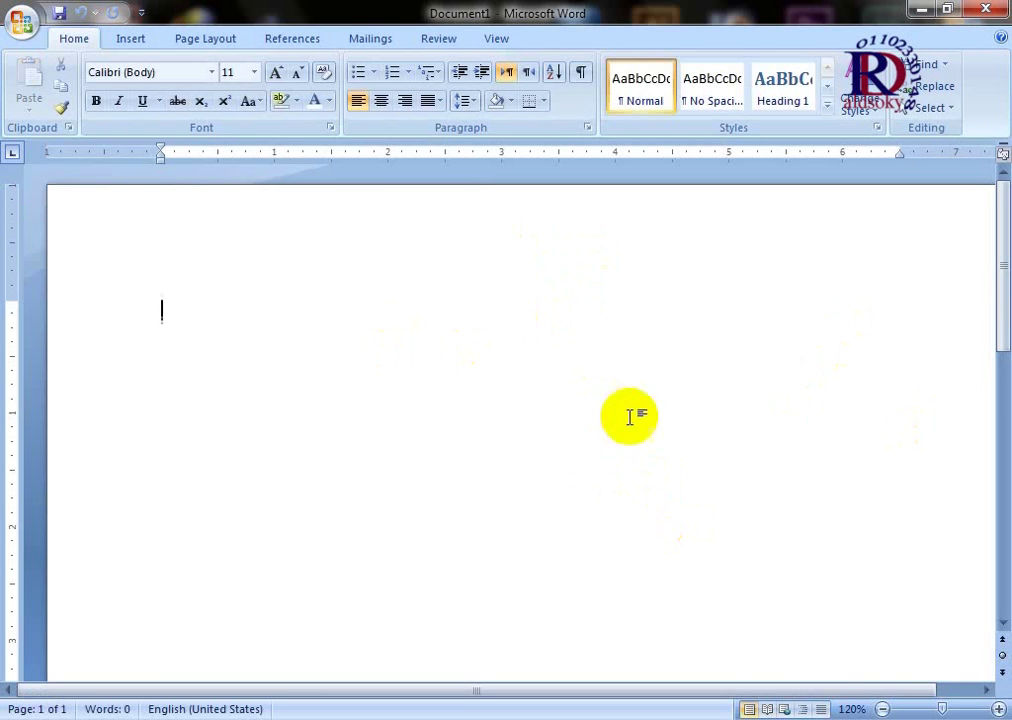
Step: Zoom the page out to 100% and switch the paragraph direction to right-to-left
left_click(882, 670)
left_click(883, 672)
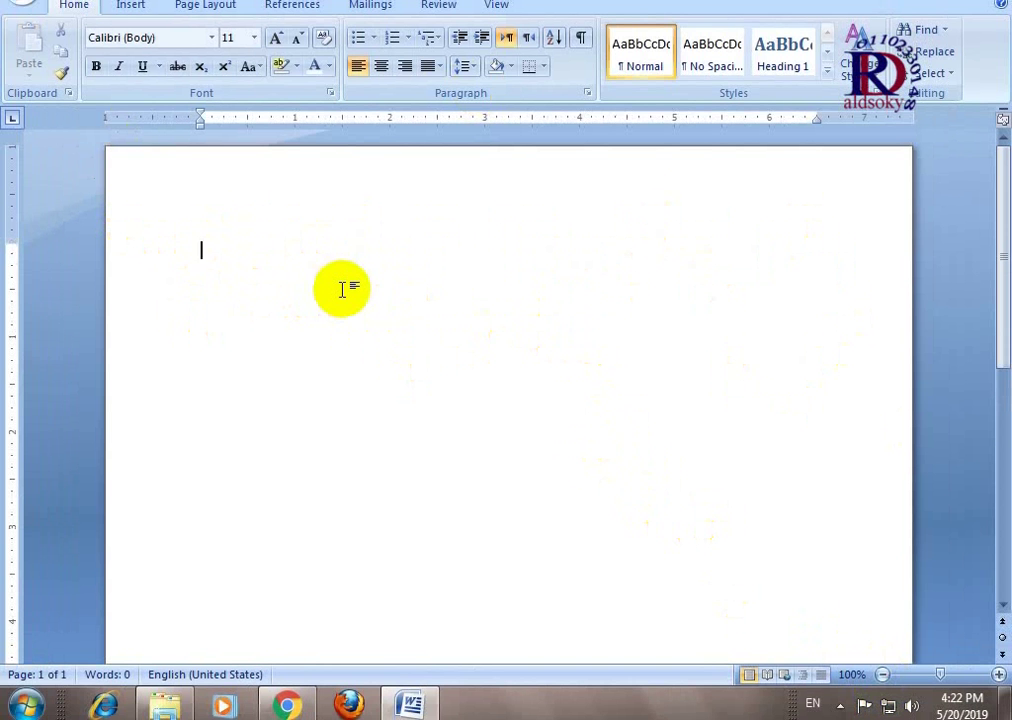
key("ctrl+shift")
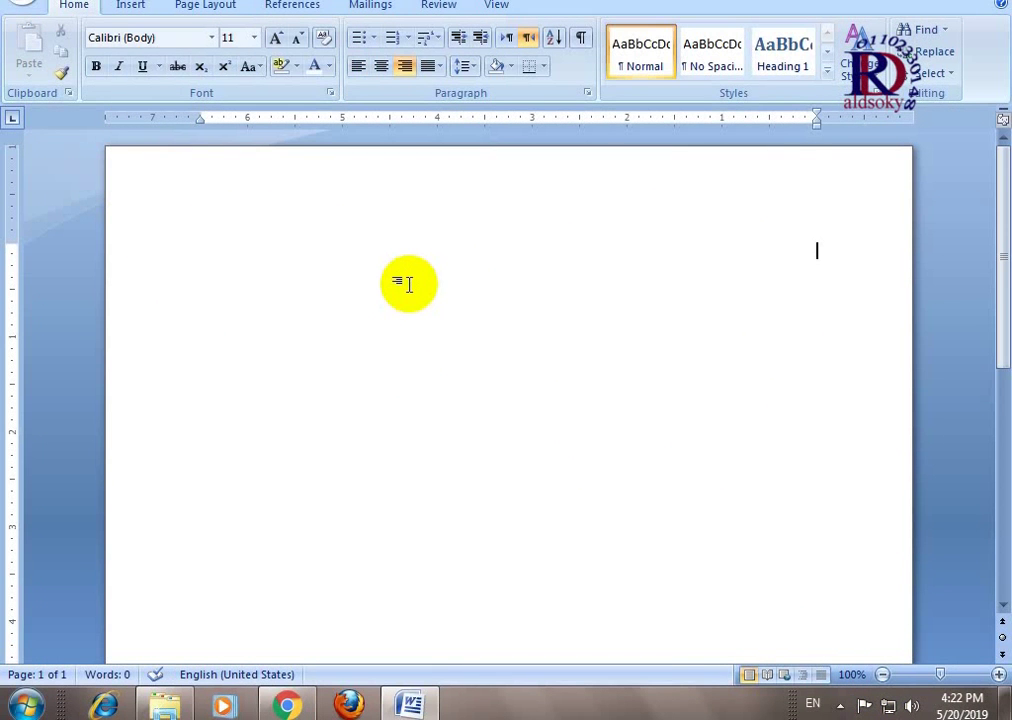
Step: Switch input to Arabic and type بسم الله الرحمن الرحيم and the line الي السيد /
key("alt+shift")
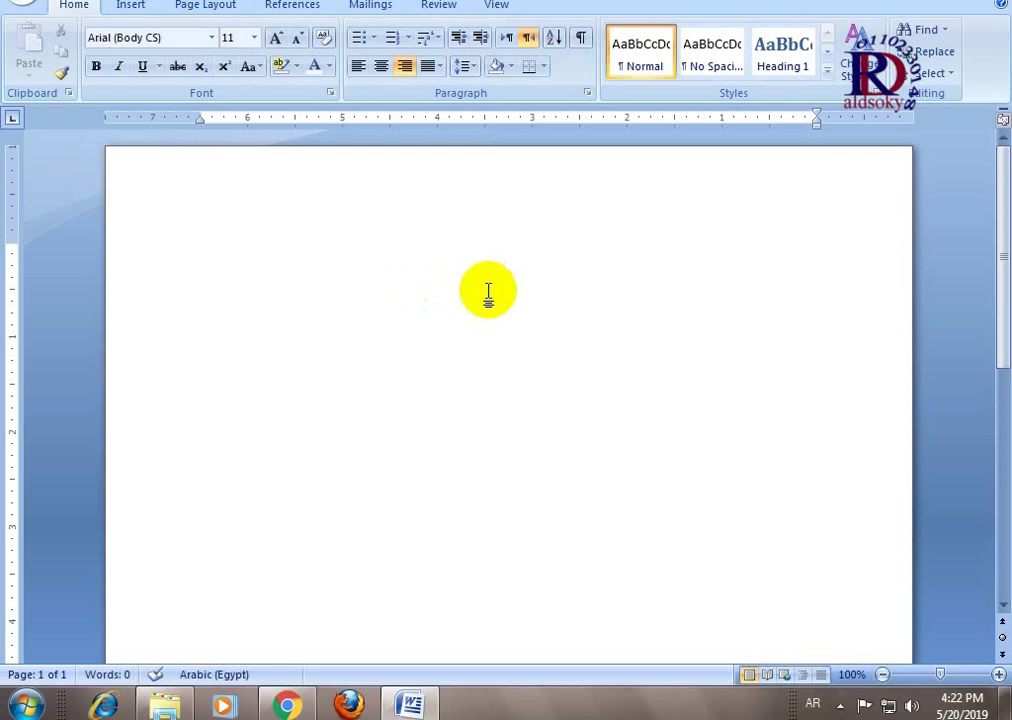
type("بس")
type("م الله ت")
key("BackSpace")
type("ال")
type("رحمن ا")
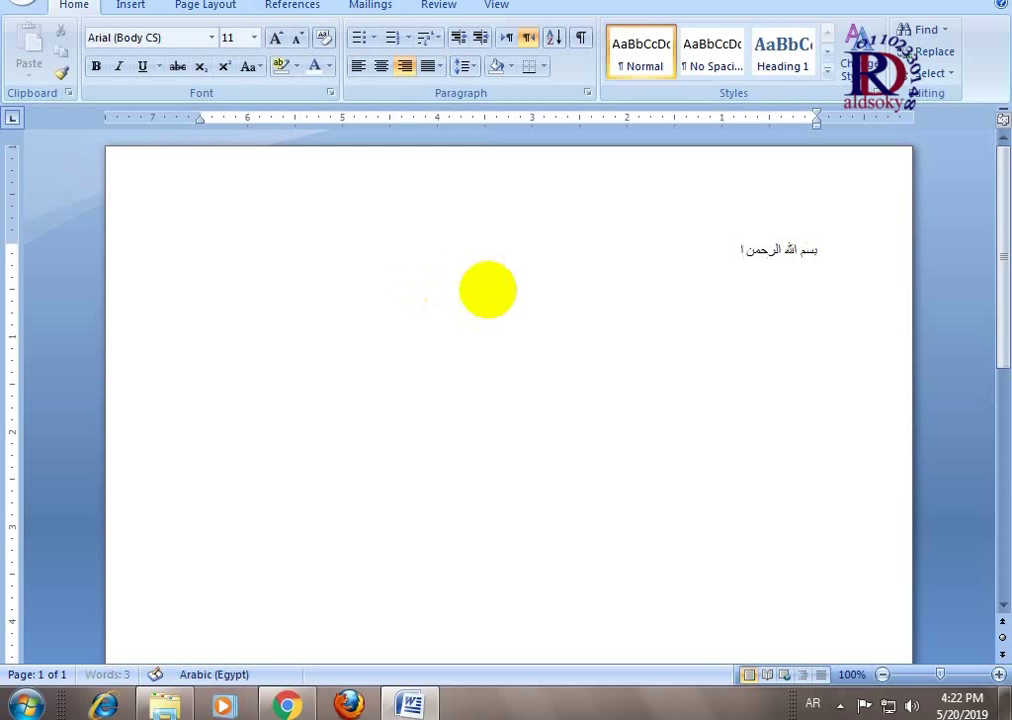
type("لرحيم")
key("Return")
key("Return")
type("ال")
type("ي السيد ")
type("/")
key("Return")
Step: Add the lines مدير شركه الجديد والصلب and تحيه طيبه وبعد, then two empty lines
type("مدي")
type("ر شر")
type("كه الجد")
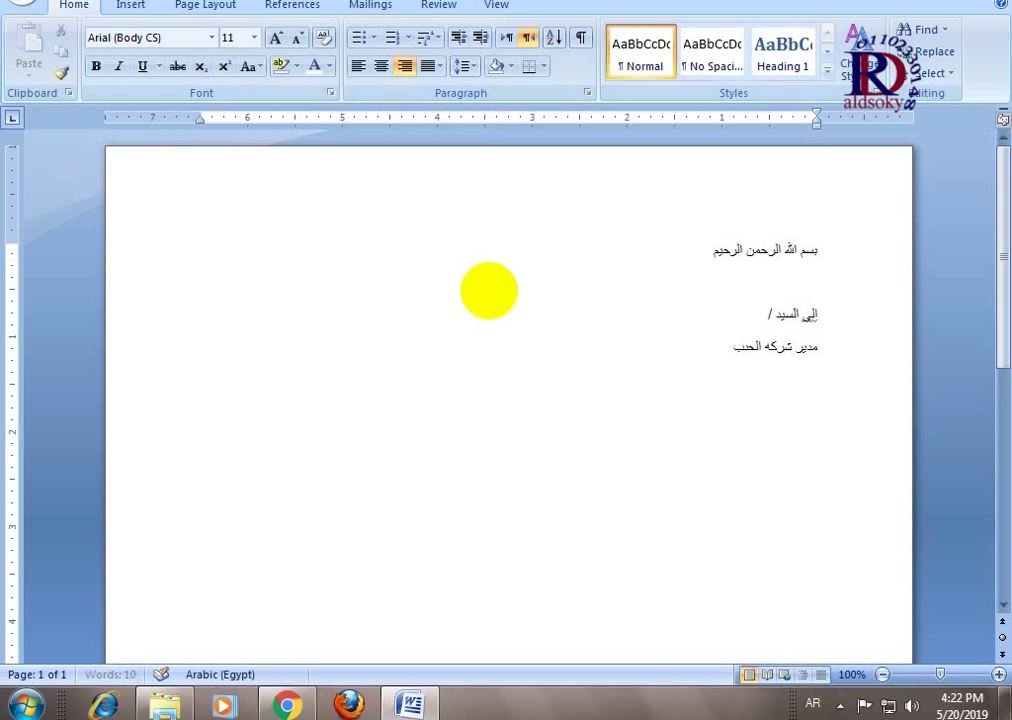
type("يد وال")
type("صلب")
key("BackSpace")
key("BackSpace")
key("BackSpace")
type("الص")
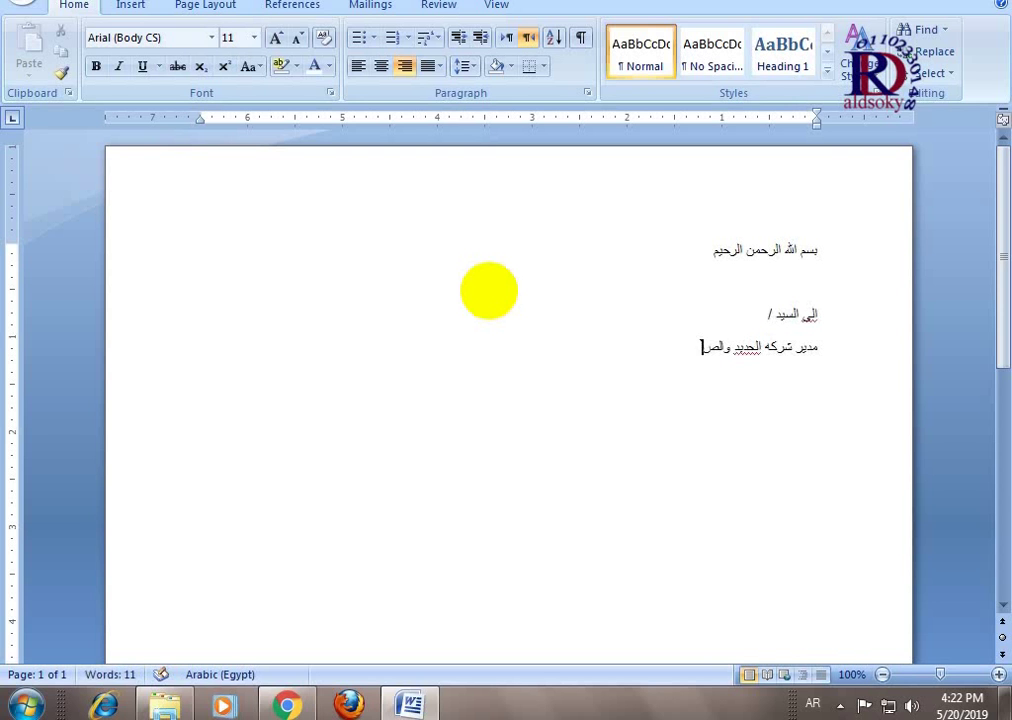
type("لب")
key("Return")
type("تحي")
type("ه طيبه و")
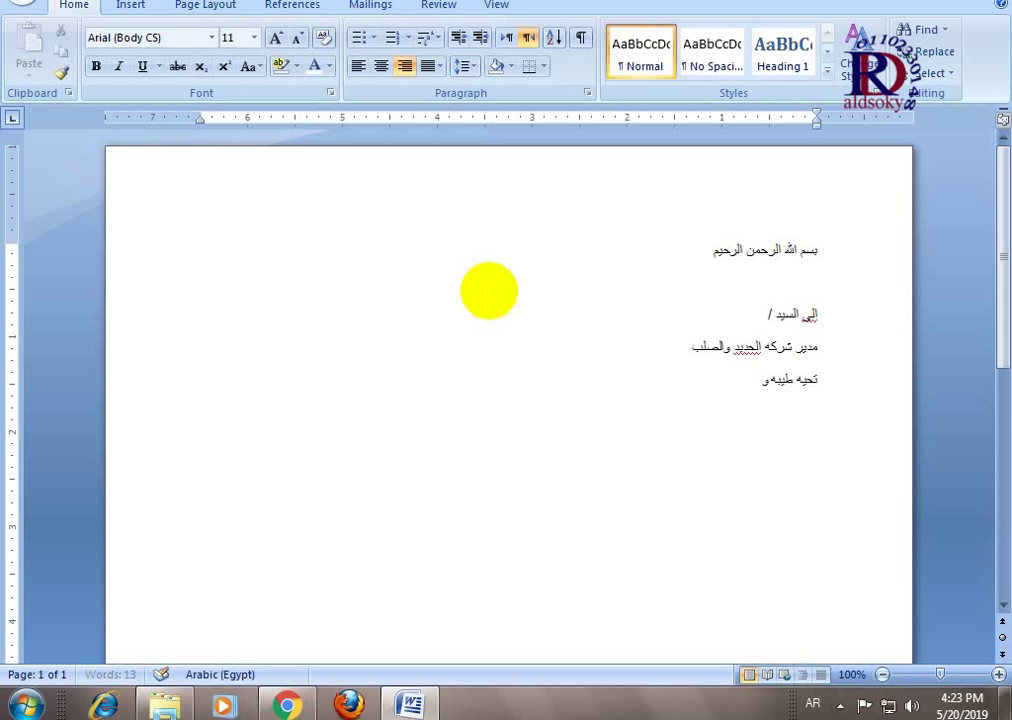
type("بع")
type("د")
key("Return")
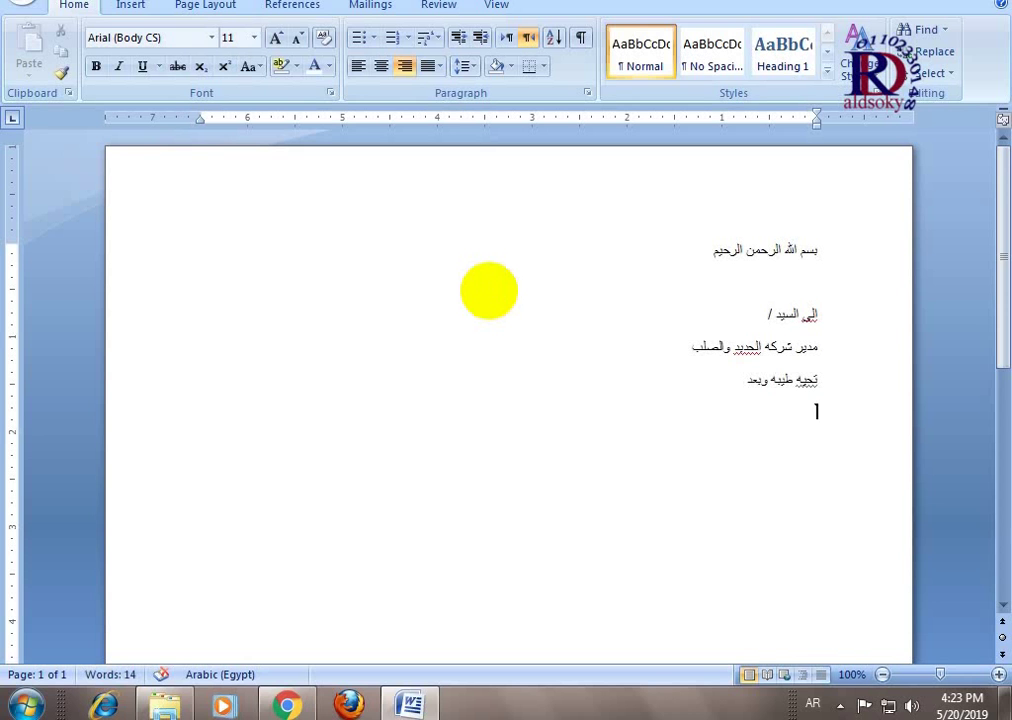
key("Return")
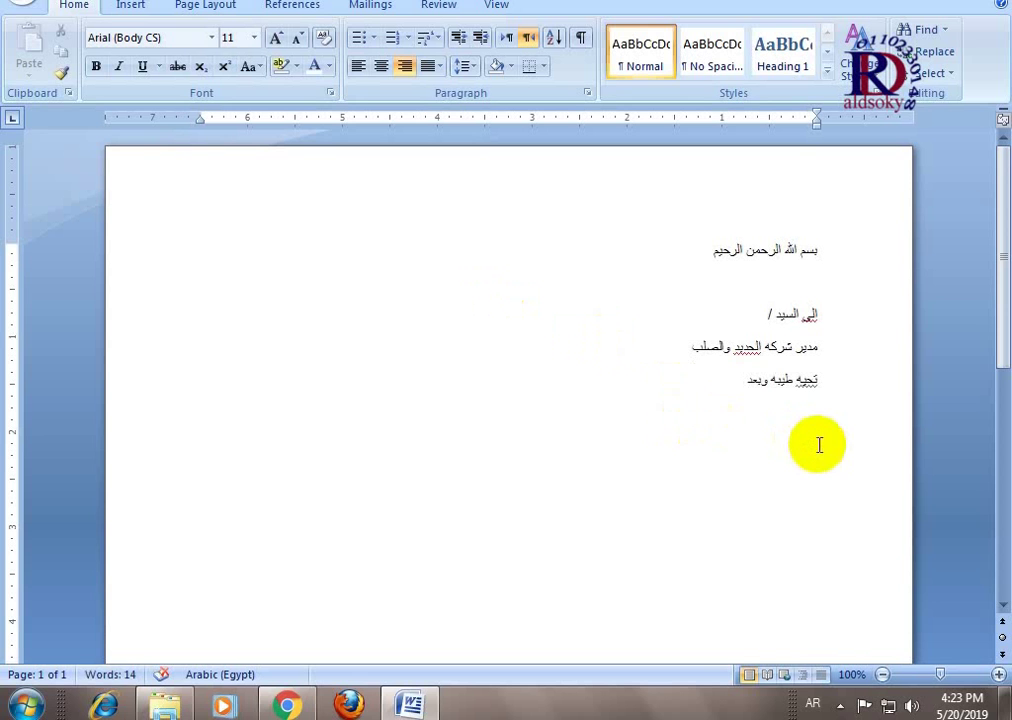
Step: Add one more empty line below the greeting and return the caret there
left_click(806, 446)
left_click(800, 448)
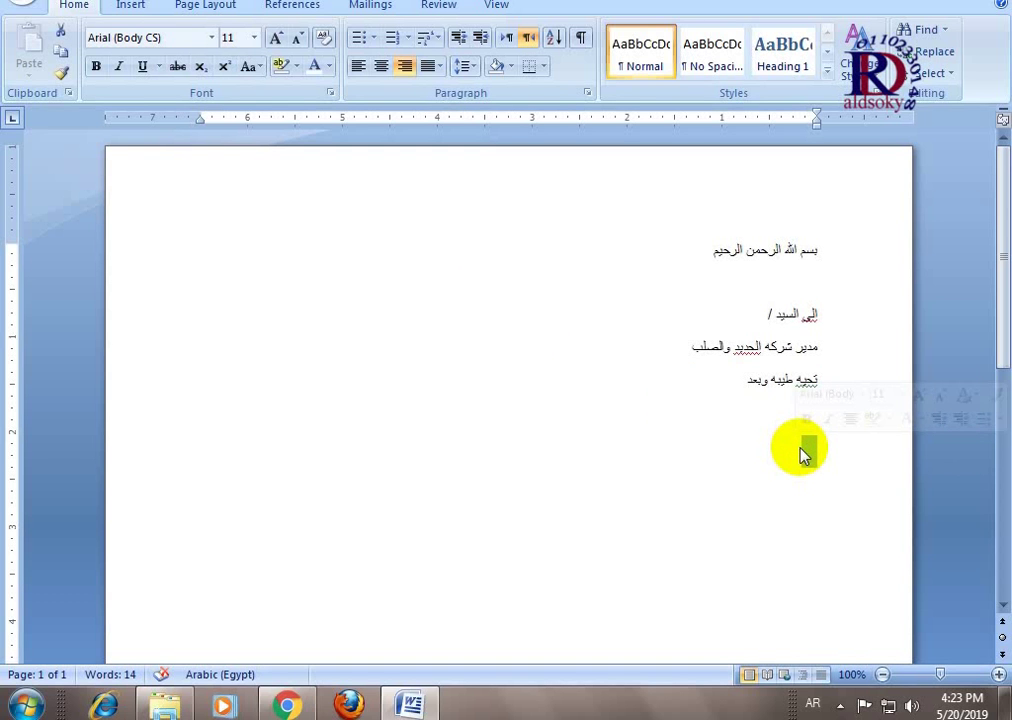
left_click(815, 451)
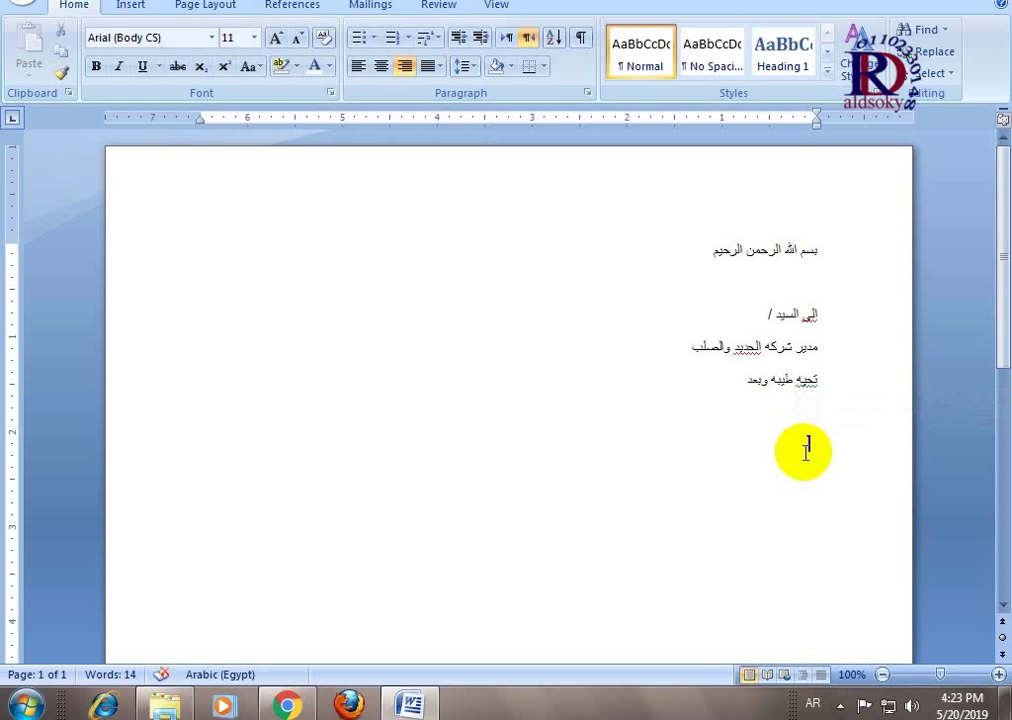
key("Return")
left_click(794, 479)
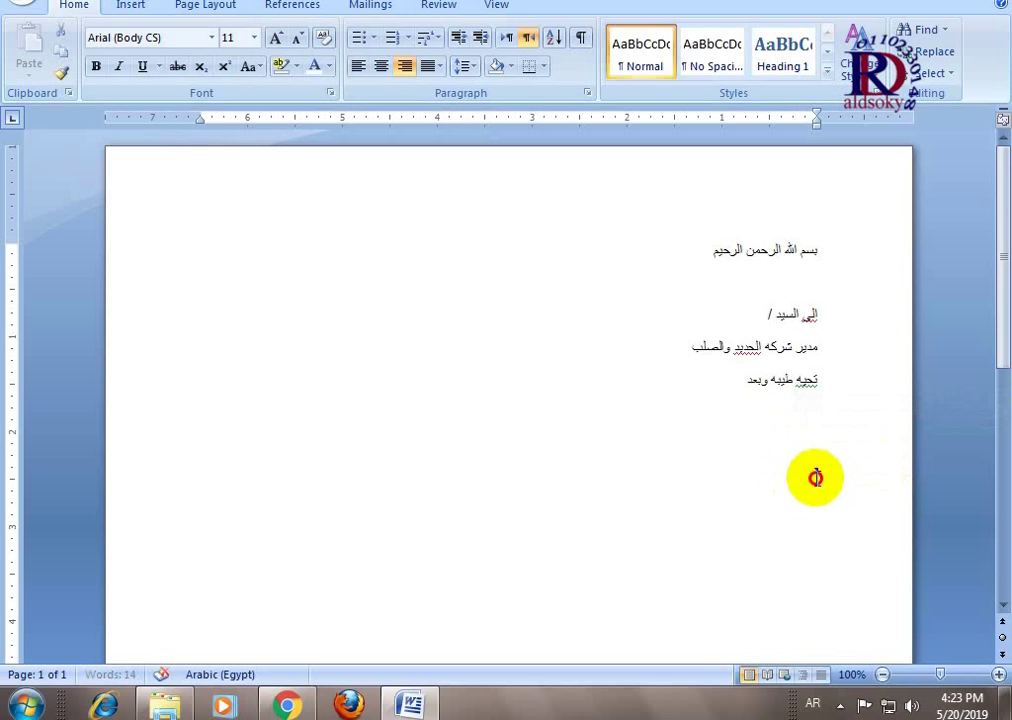
left_click(787, 450)
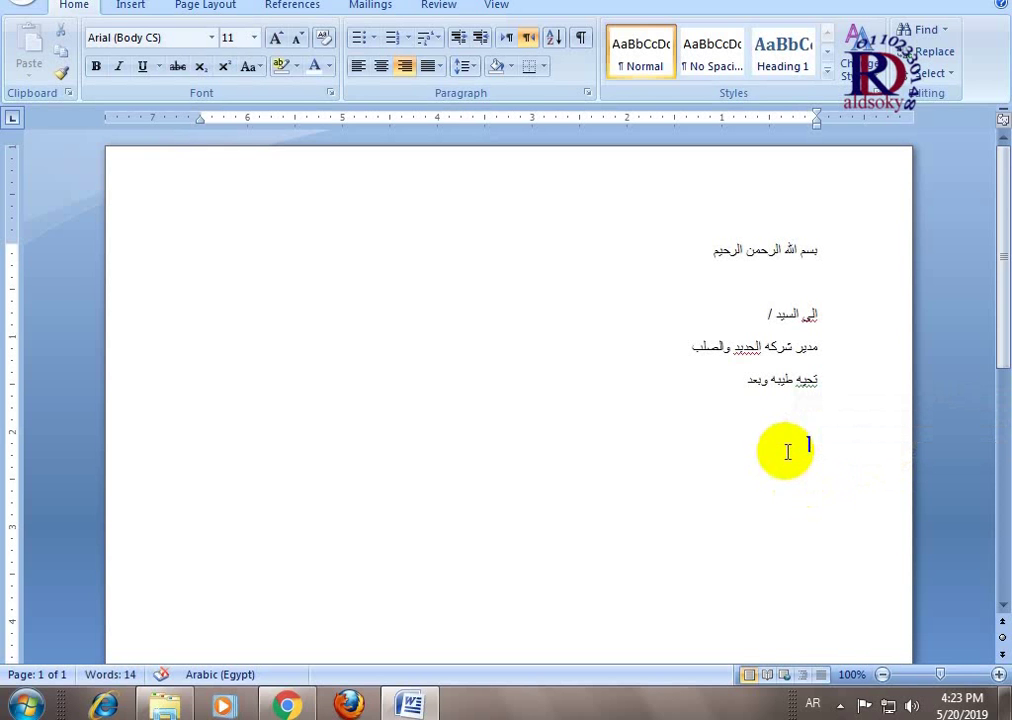
Step: Select the whole first line بسم الله الرحمن الرحيم
left_click(823, 262)
left_click(712, 258)
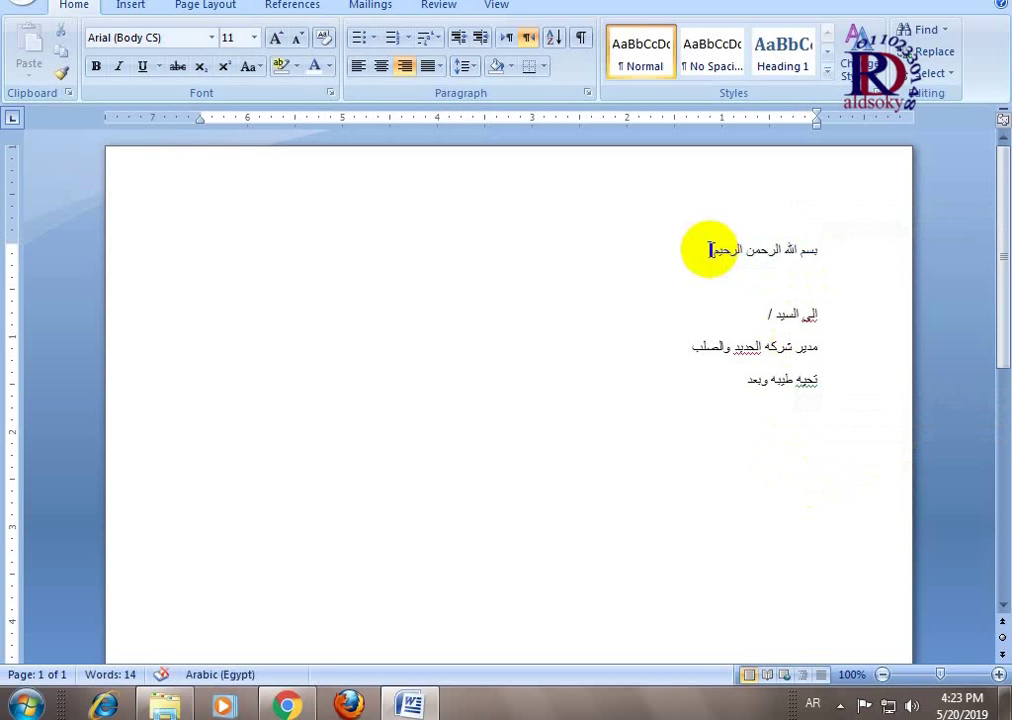
left_click_drag(707, 250, 818, 250)
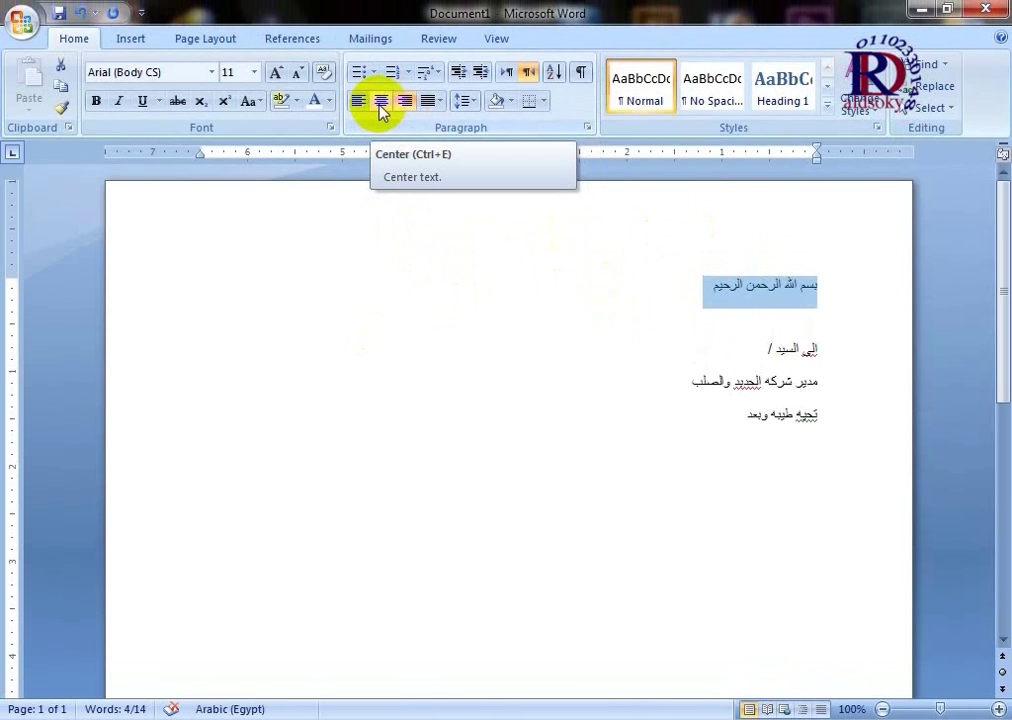
Step: Center the Basmala heading and enlarge it to 28 pt
left_click(381, 102)
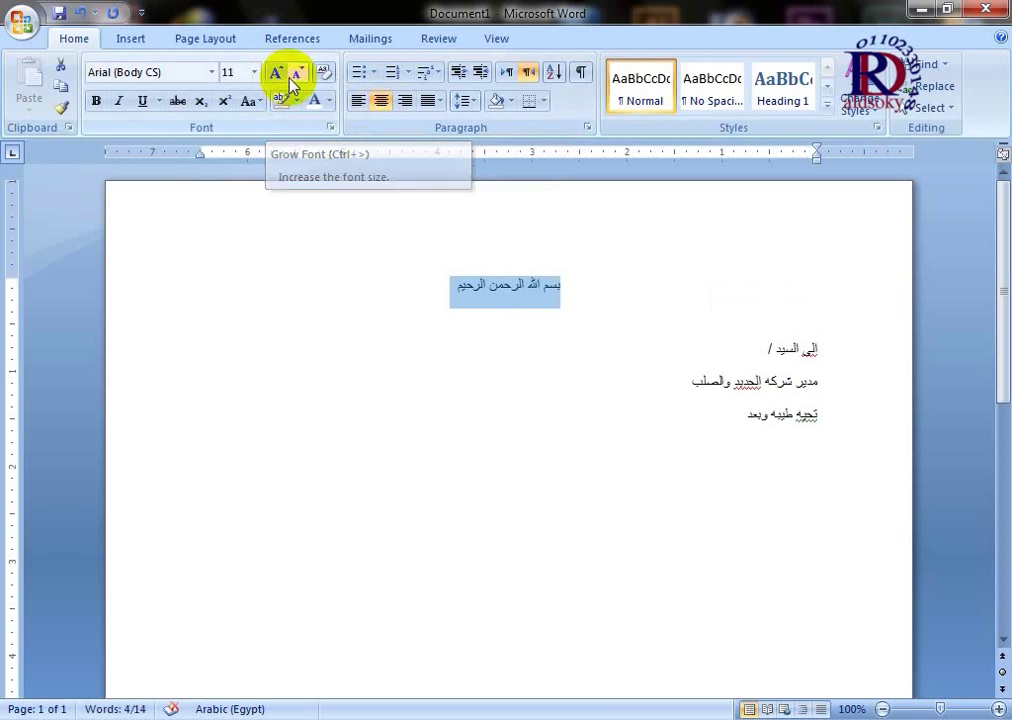
left_click(279, 80)
left_click(279, 82)
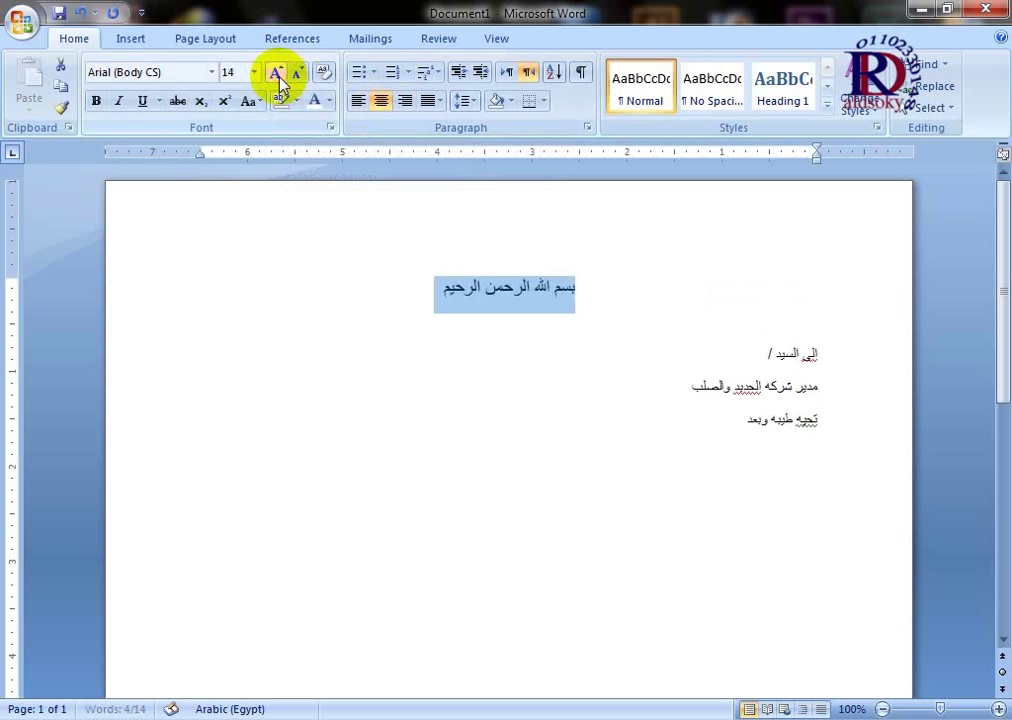
left_click(279, 82)
left_click(279, 82)
left_click(279, 82)
left_click(279, 82)
left_click(279, 82)
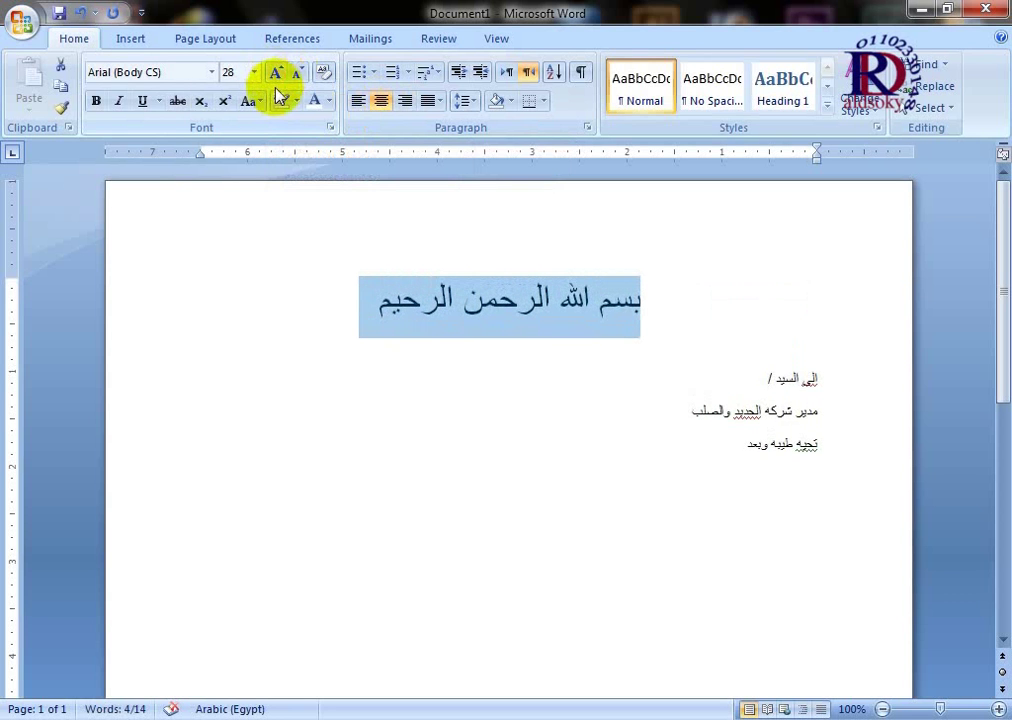
Step: Make the heading bold, with no italics or underline
left_click(95, 101)
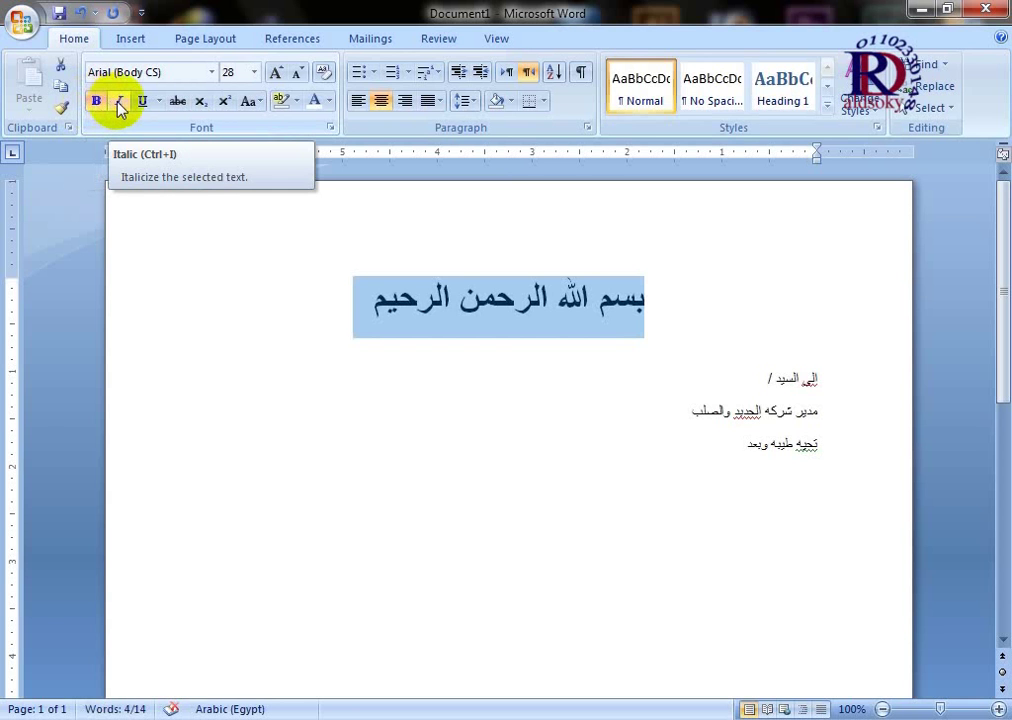
left_click(118, 102)
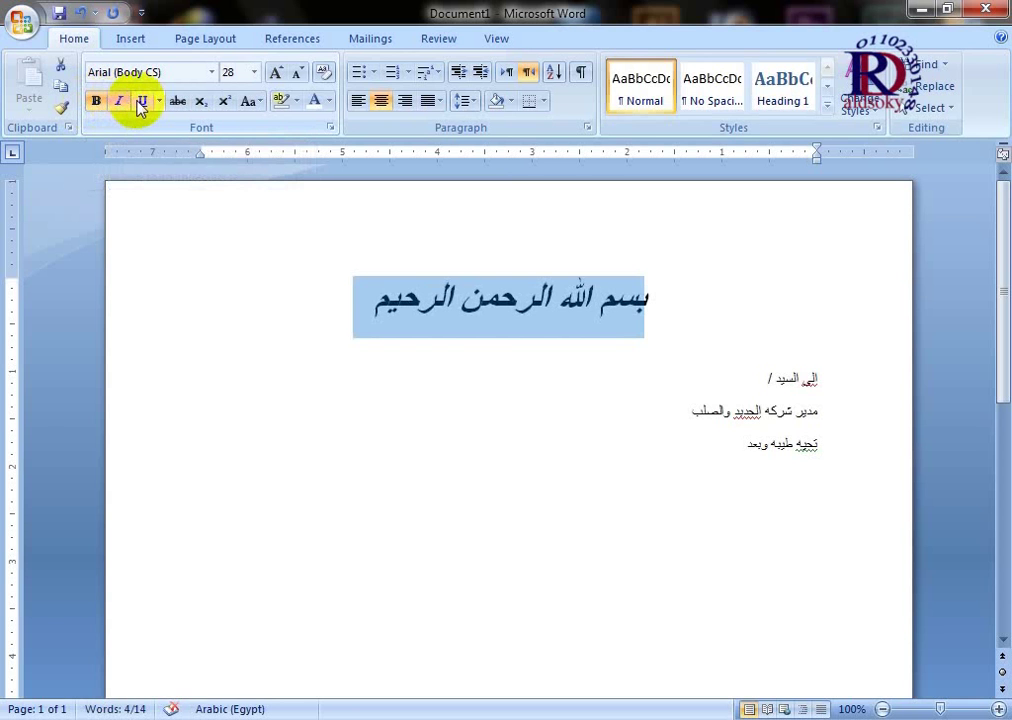
left_click(141, 102)
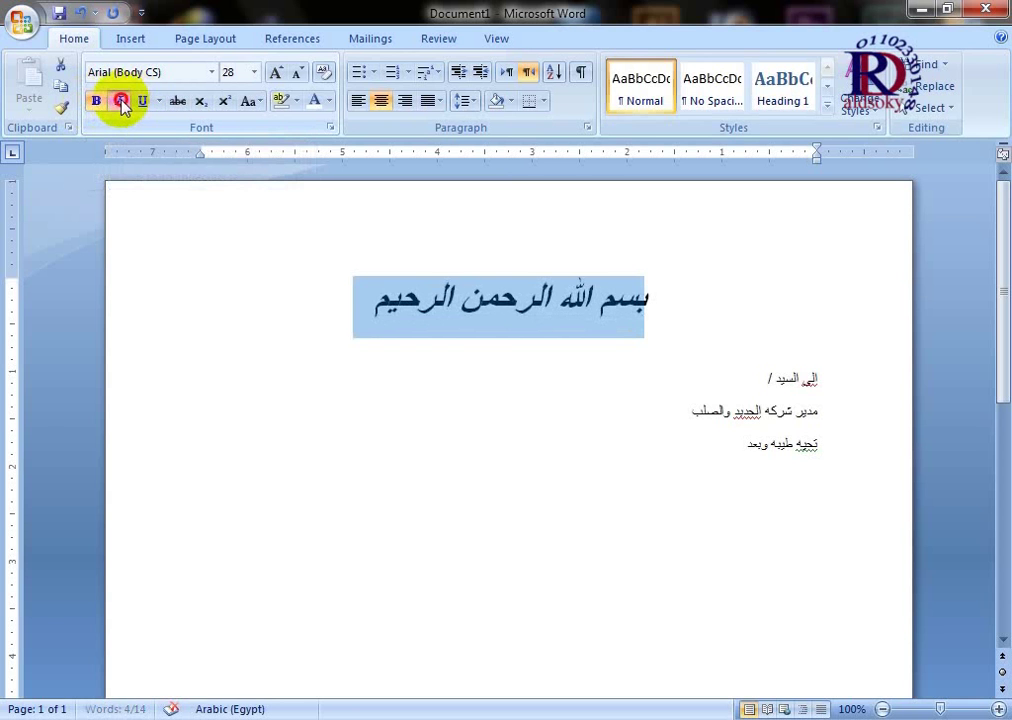
left_click(121, 103)
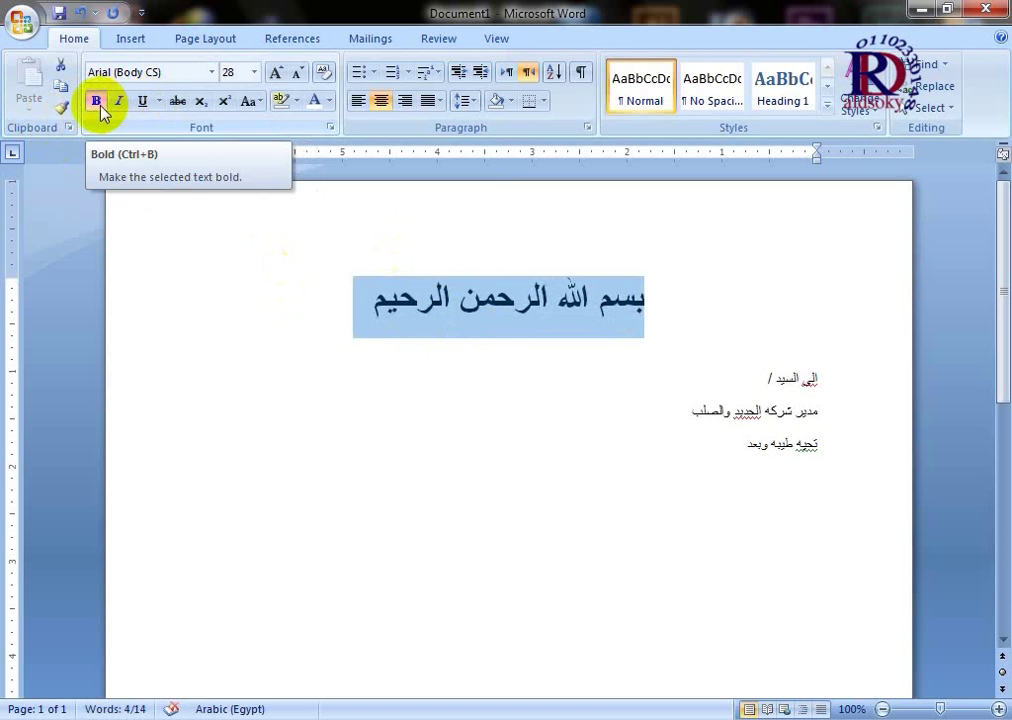
Step: Enlarge the addressee line to 18 pt and make it bold
left_click_drag(810, 380, 605, 375)
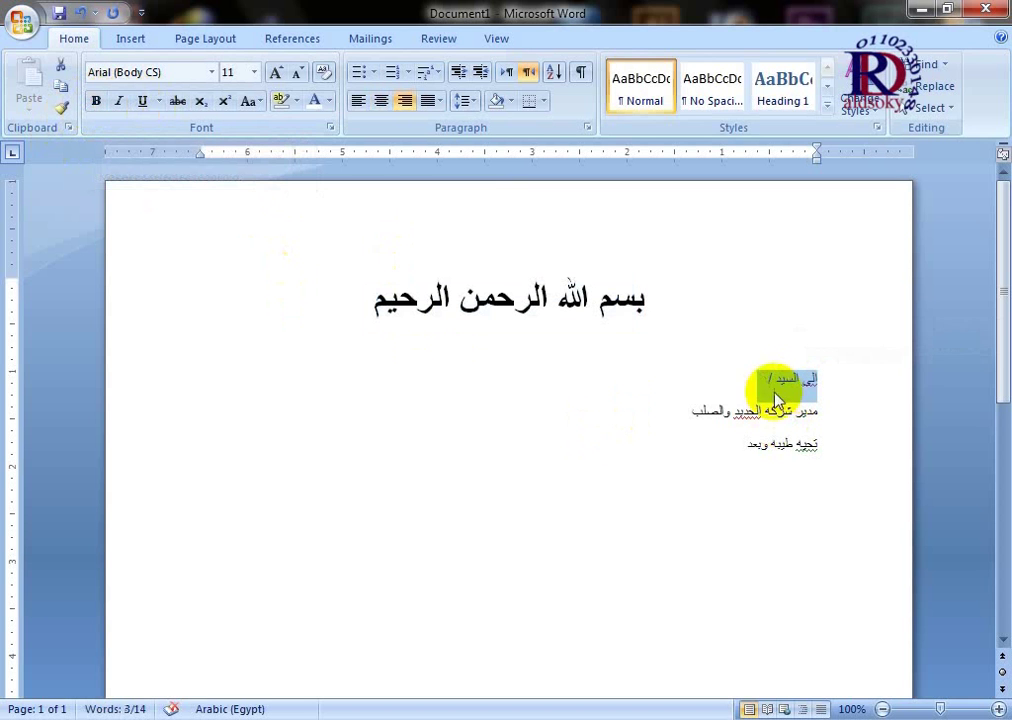
left_click(274, 74)
left_click(274, 74)
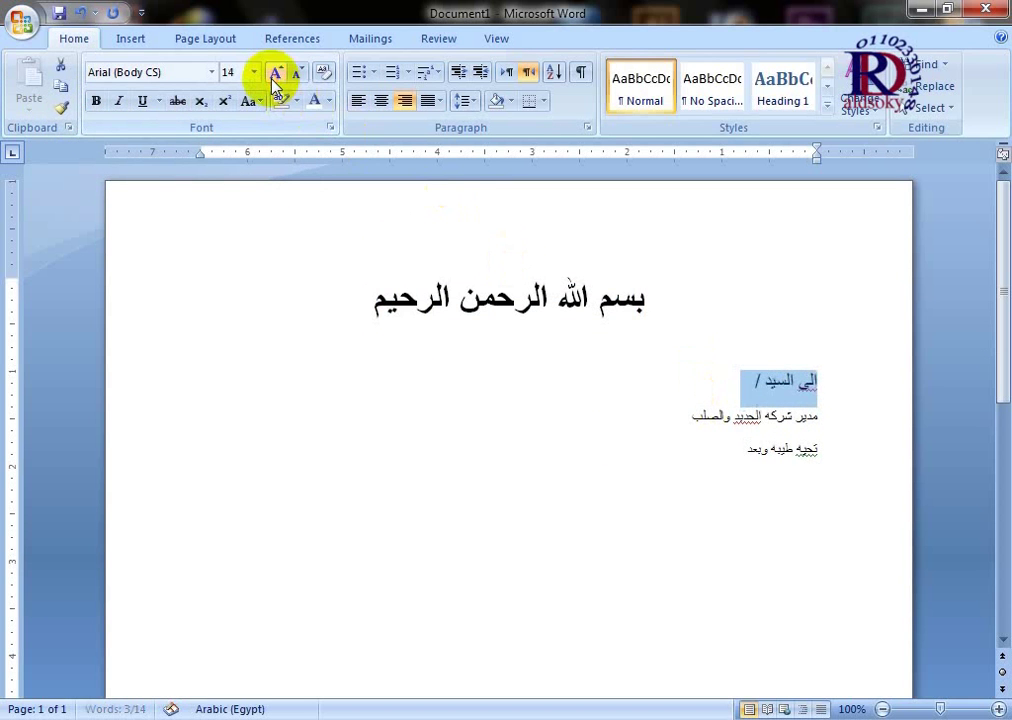
left_click(274, 74)
left_click(274, 74)
left_click(96, 100)
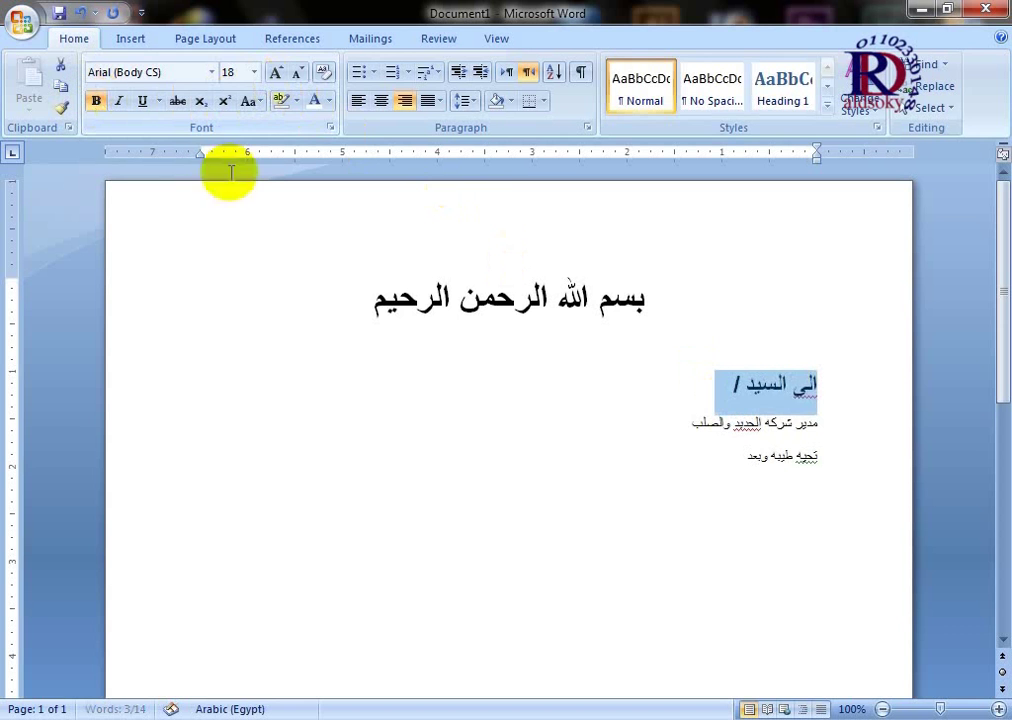
Step: Enlarge the company manager line to 16 pt
left_click_drag(832, 426, 690, 430)
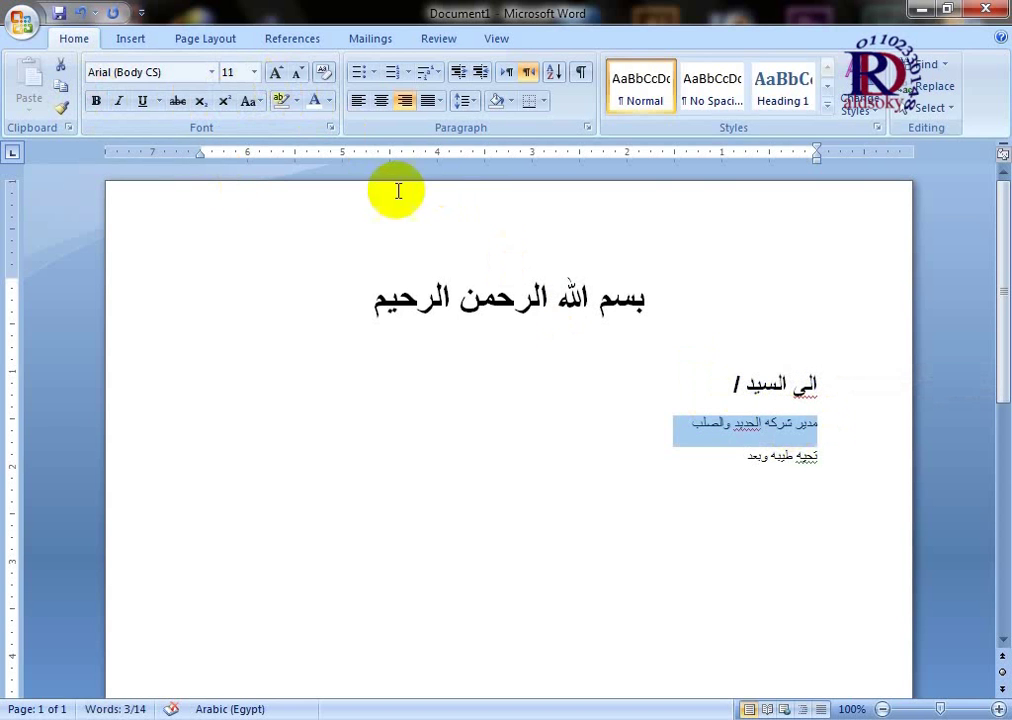
left_click(275, 75)
left_click(275, 75)
left_click(275, 75)
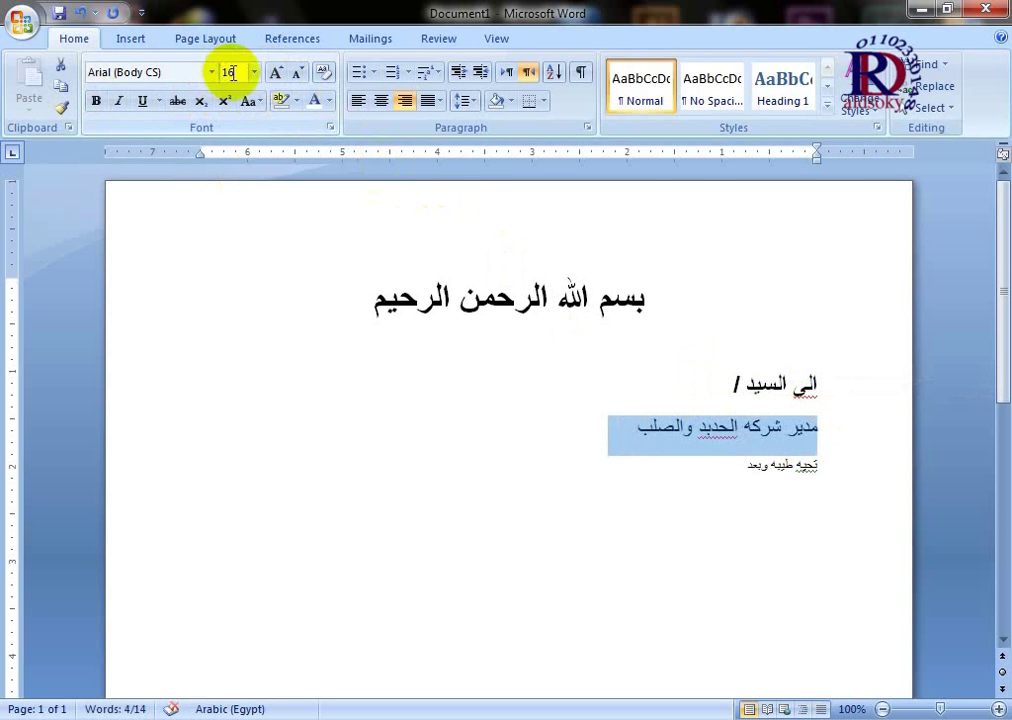
Step: Select the flagged word الحديد and bring up its spelling suggestions
left_click(683, 430)
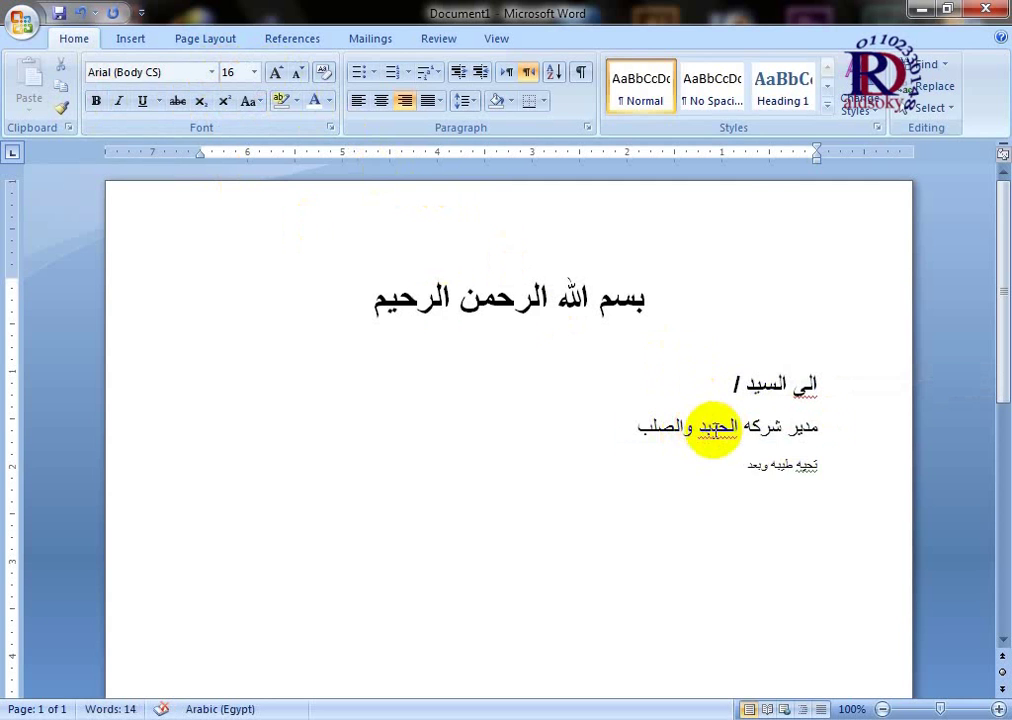
right_click(716, 428)
double_click(705, 438)
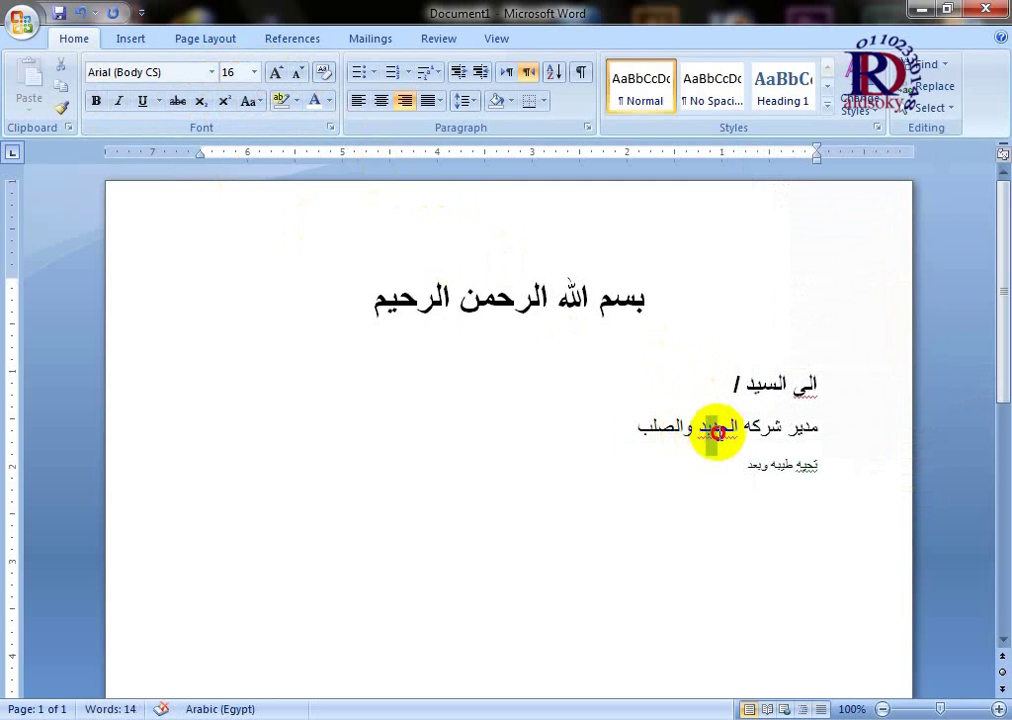
double_click(717, 432)
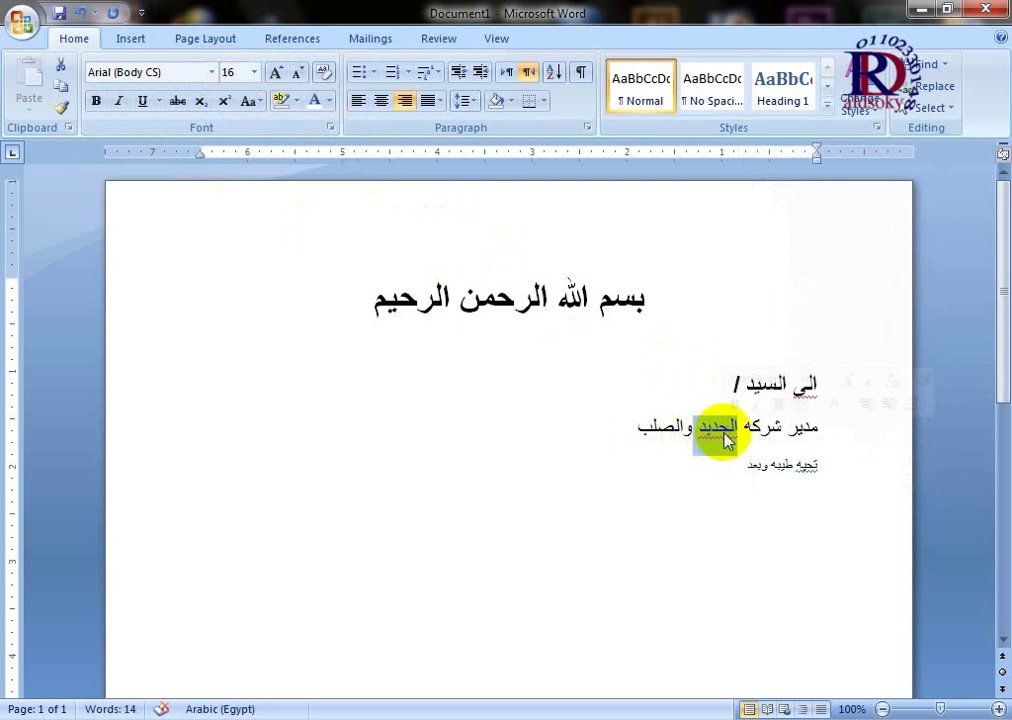
right_click(727, 441)
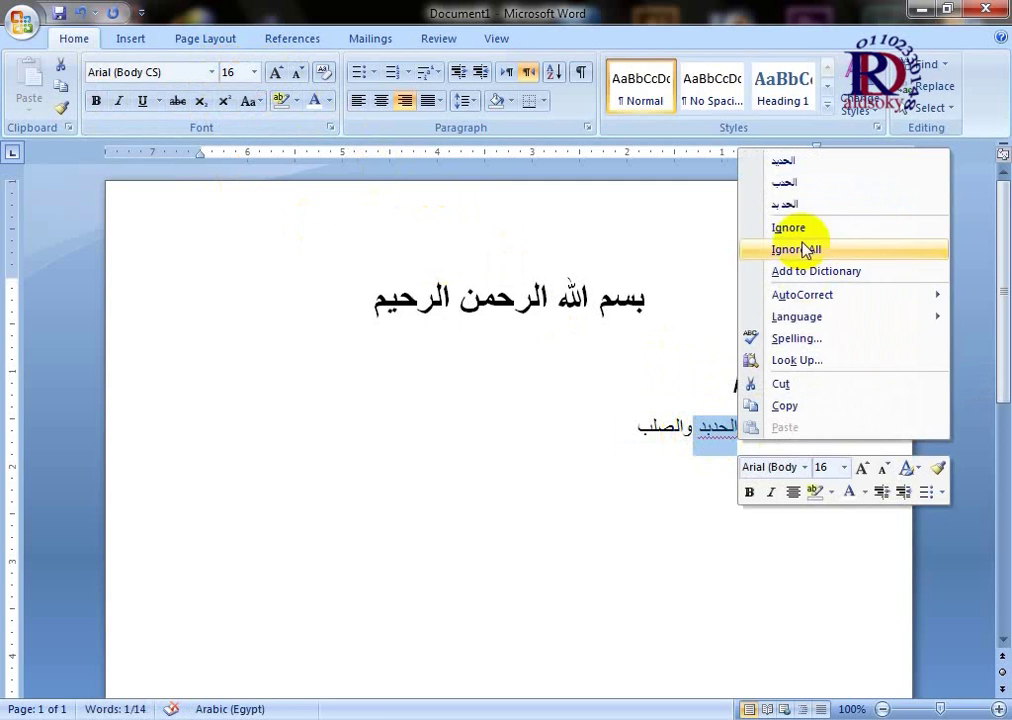
Step: Accept spelling corrections for the flagged word, الى to إلى, and تحيه to تحية
left_click(792, 163)
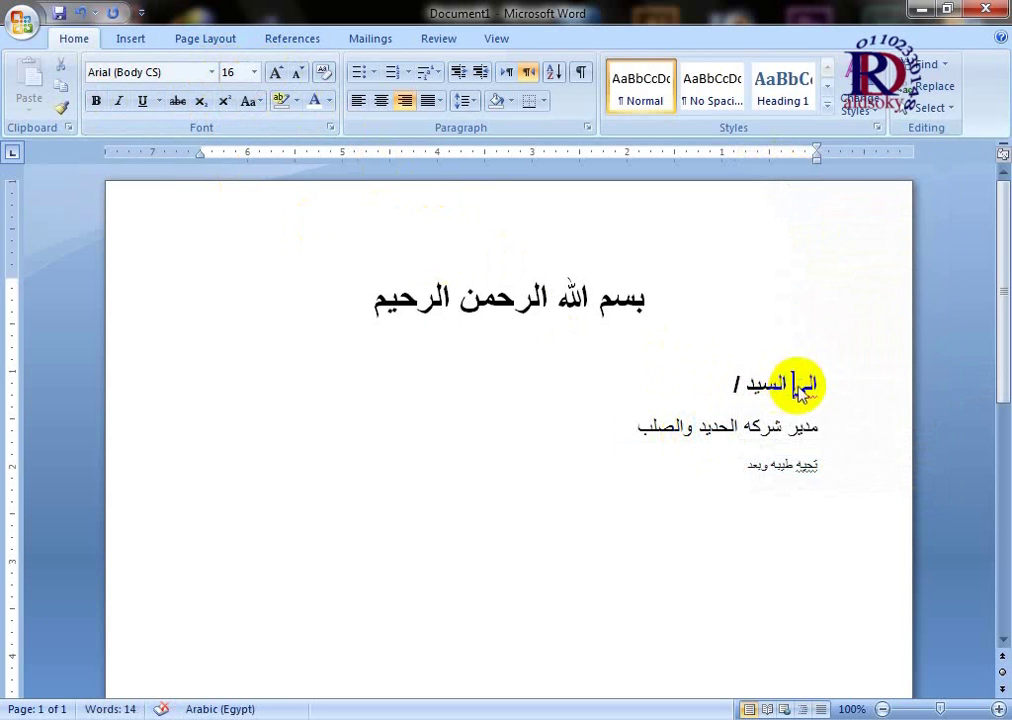
right_click(800, 388)
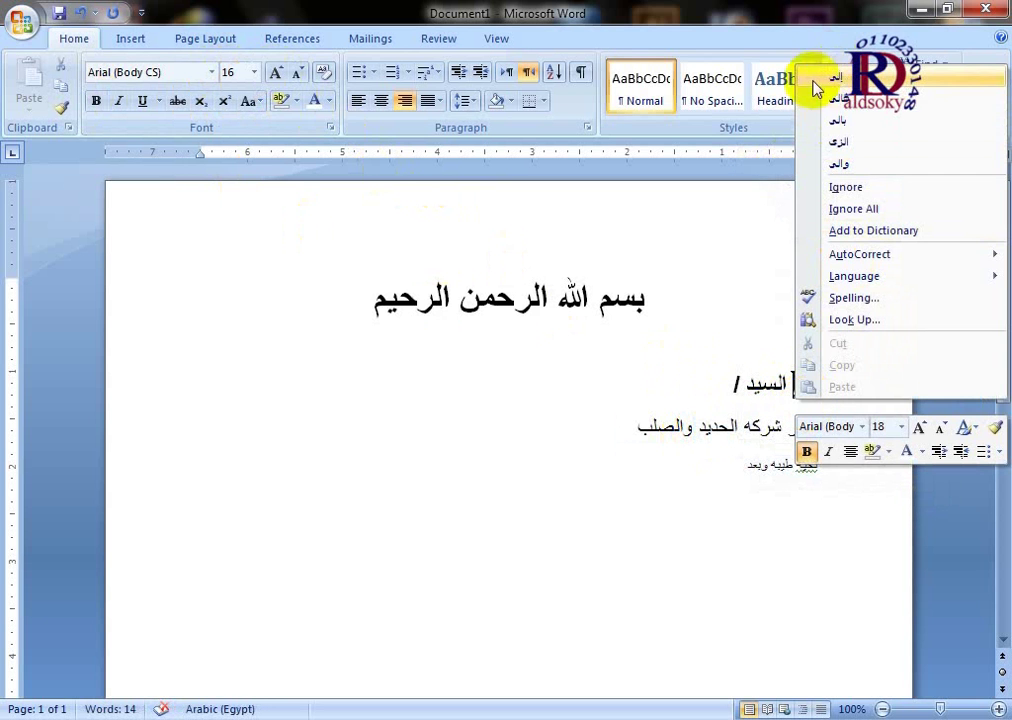
left_click(845, 80)
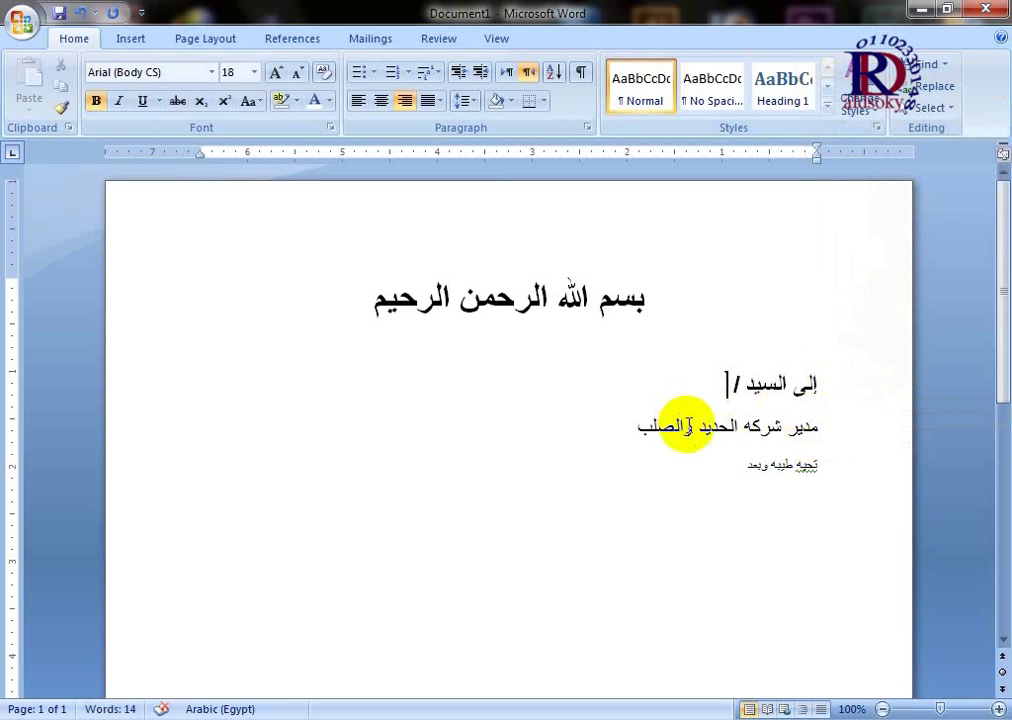
right_click(813, 468)
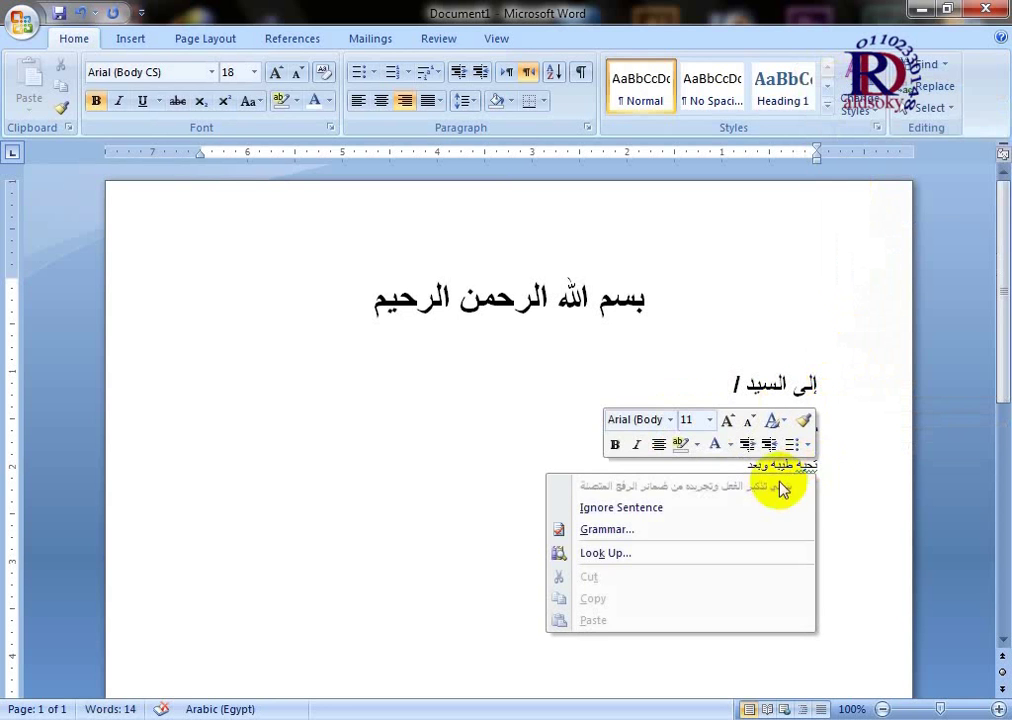
left_click(806, 466)
type("ة")
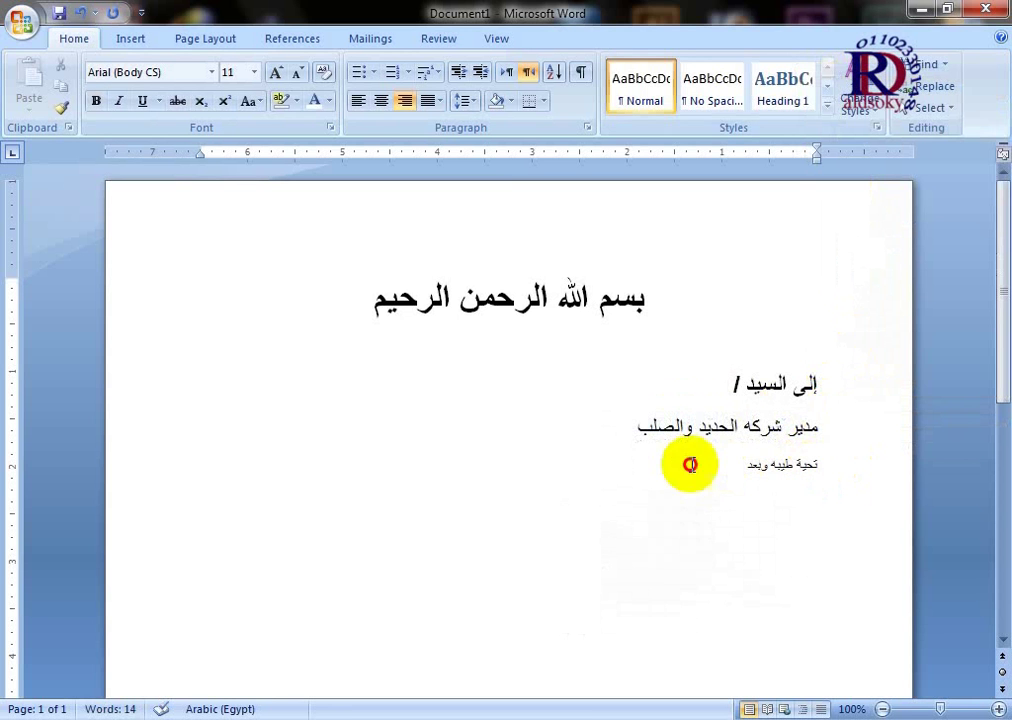
Step: Reselect the greeting and Basmala lines, then open the page header above the heading
double_click(782, 465)
left_click_drag(782, 465, 678, 481)
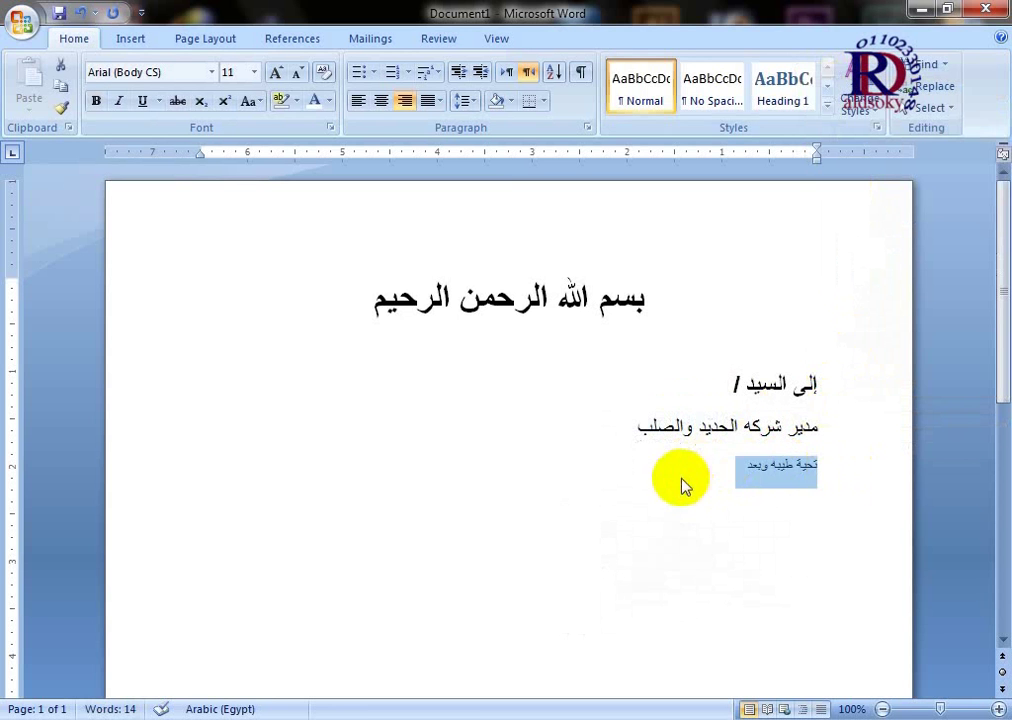
left_click(667, 479)
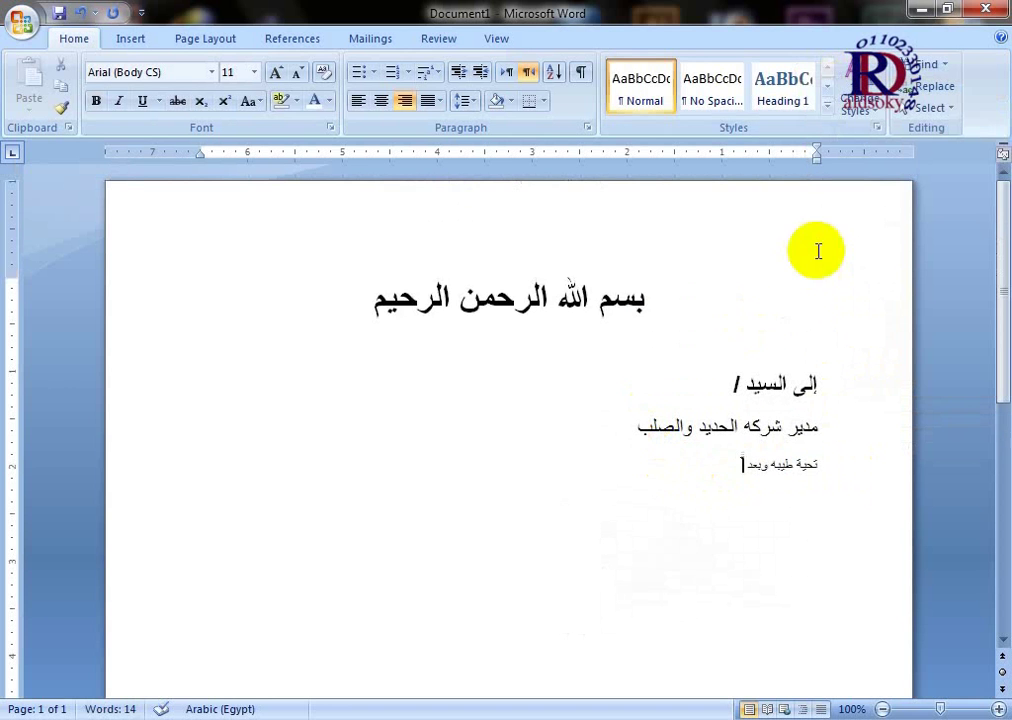
left_click_drag(834, 244, 312, 320)
left_click(200, 235)
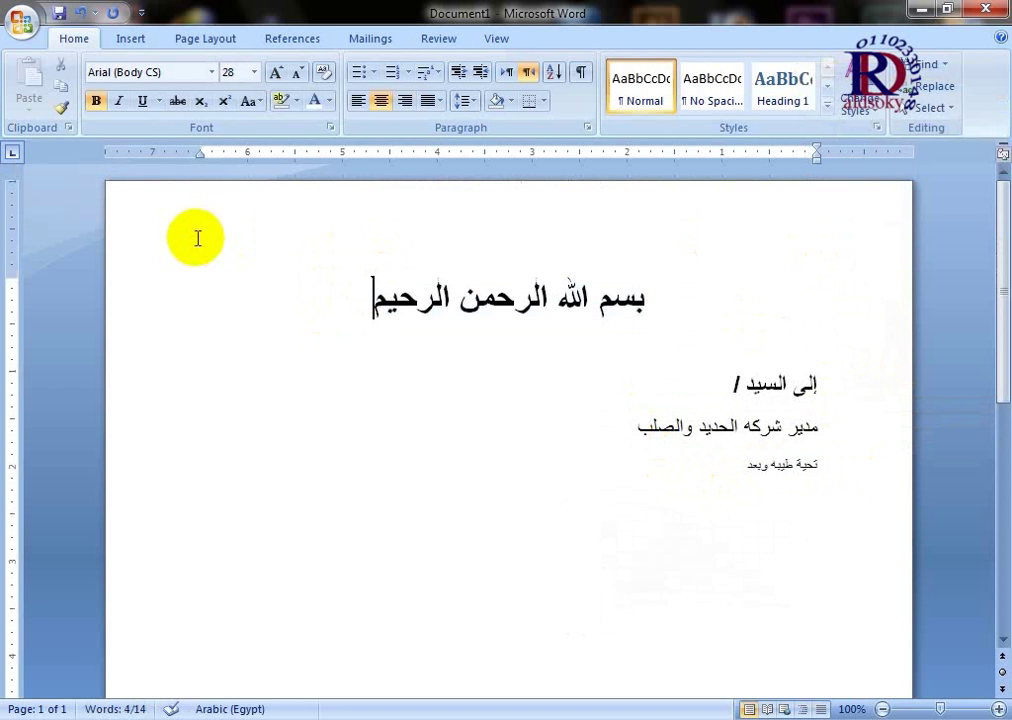
left_click_drag(147, 264, 752, 255)
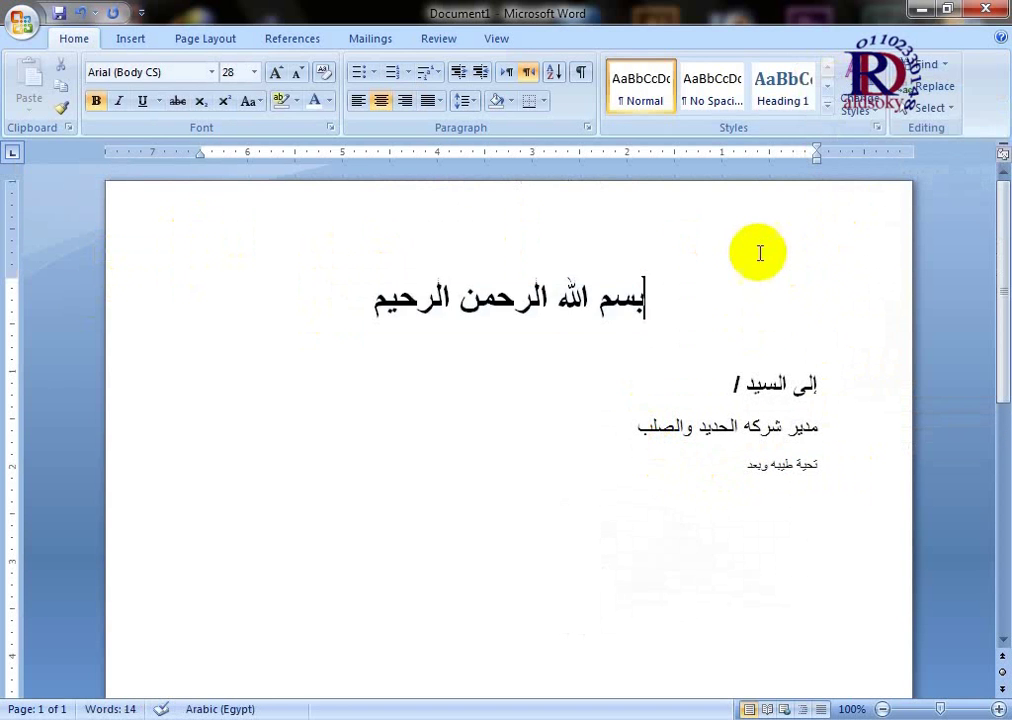
double_click(752, 251)
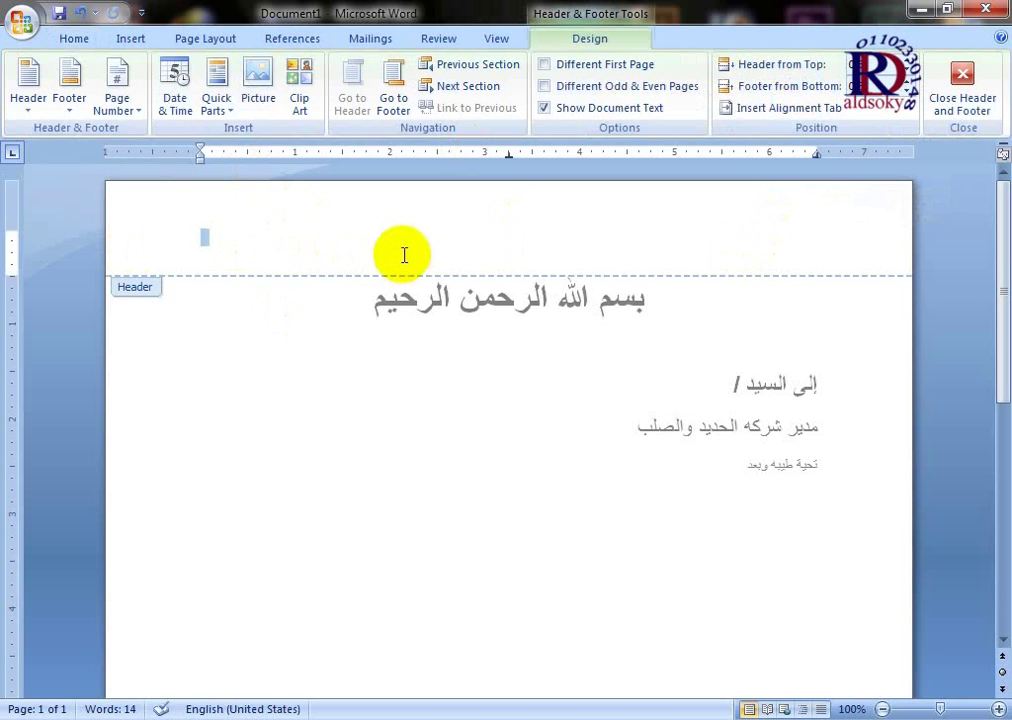
key("alt+shift")
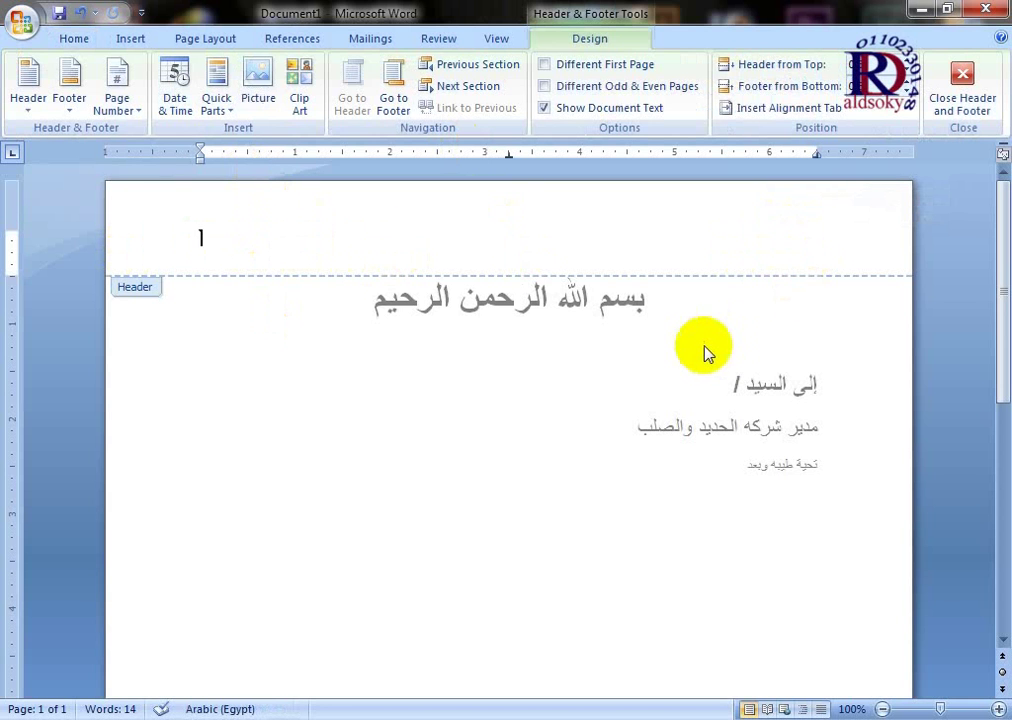
scroll(650, 345, "down", 8)
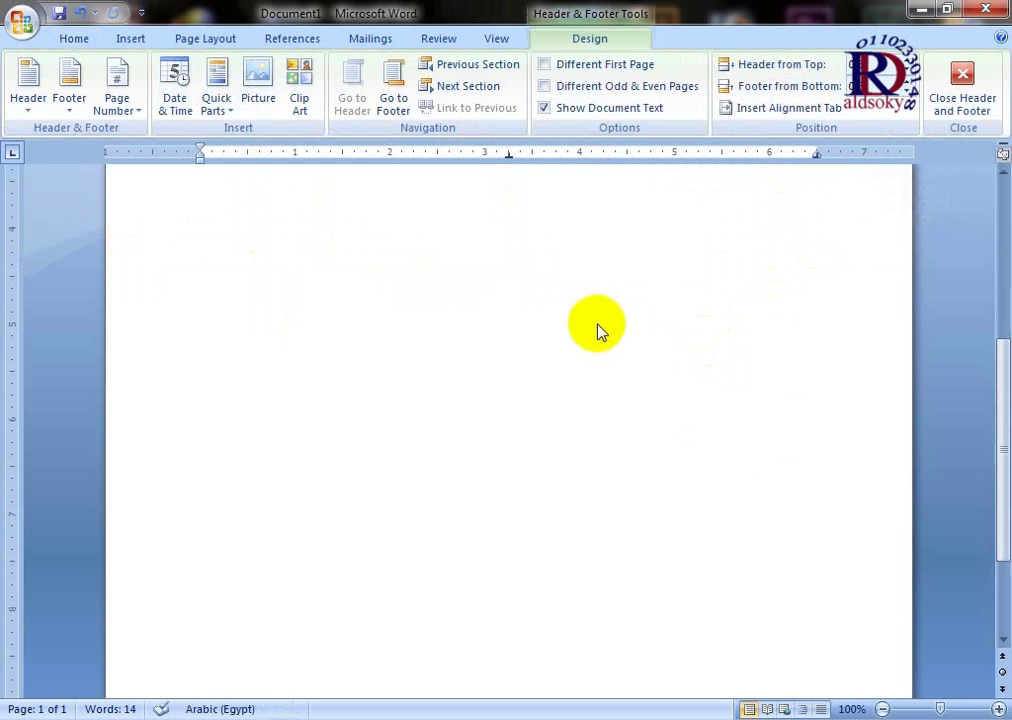
scroll(603, 335, "down", 2)
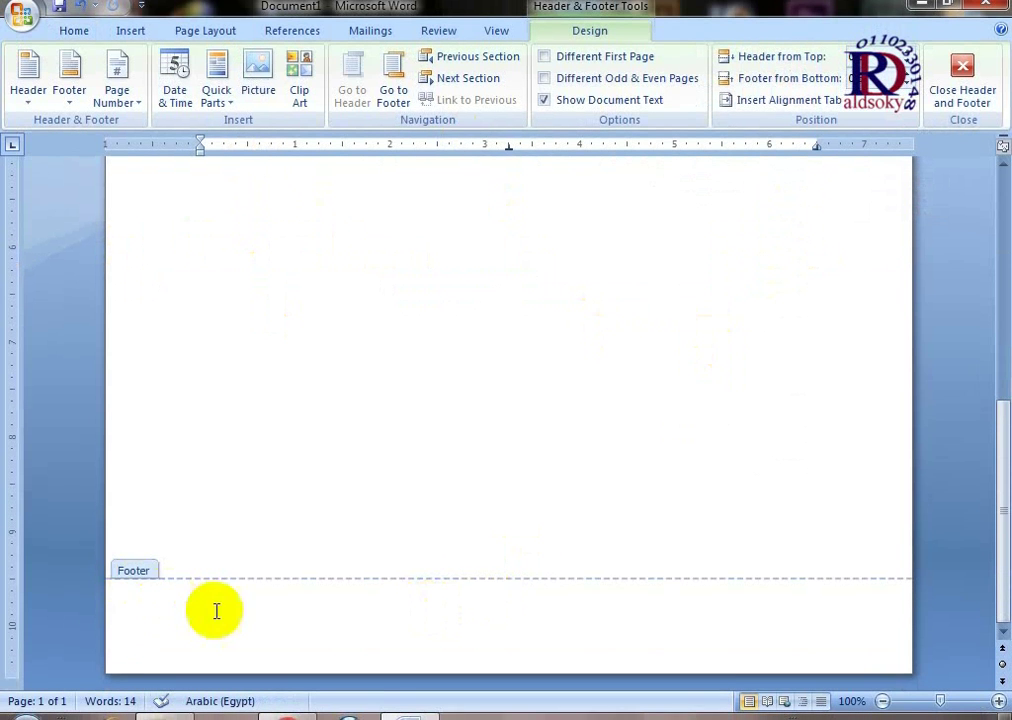
scroll(250, 560, "up", 10)
scroll(255, 352, "down", 5)
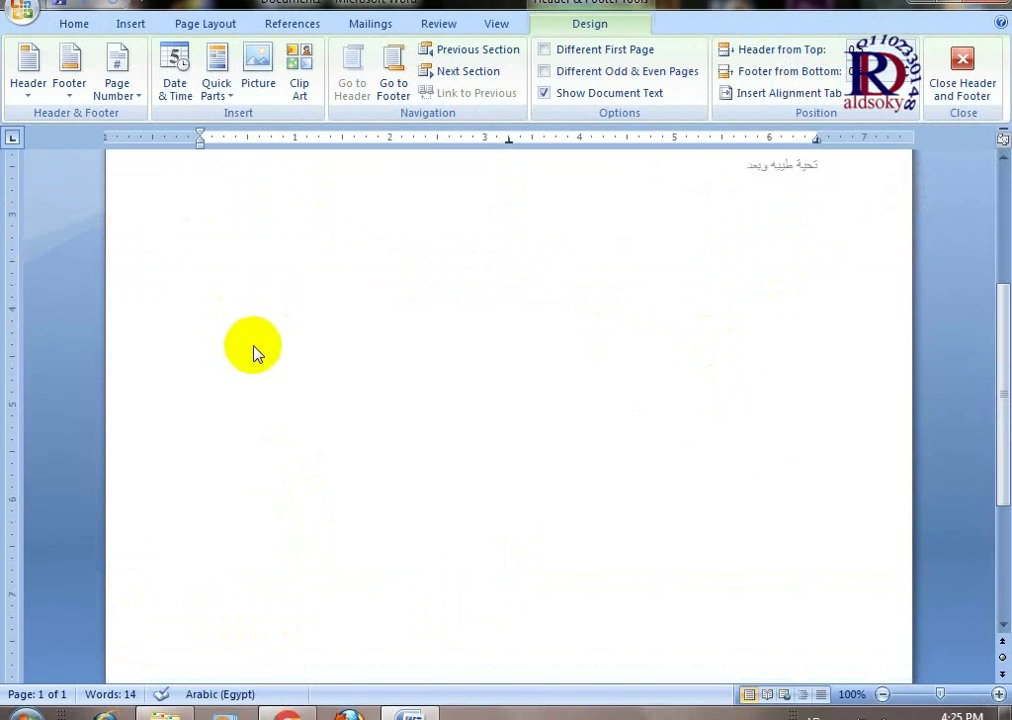
scroll(258, 360, "down", 5)
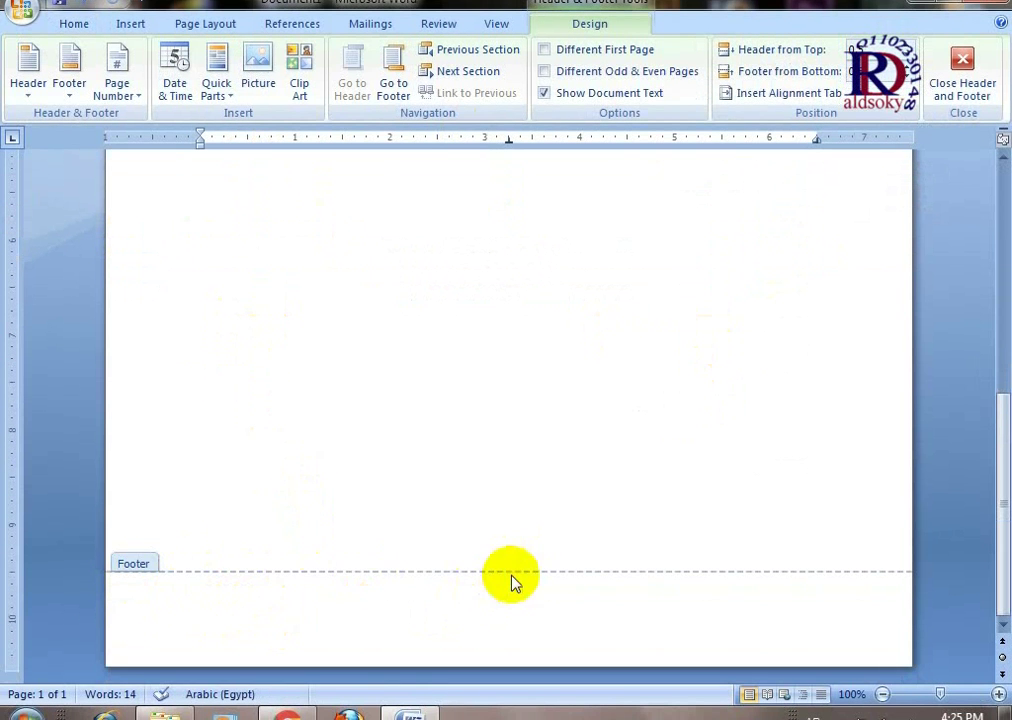
scroll(524, 533, "up", 3)
scroll(527, 534, "up", 7)
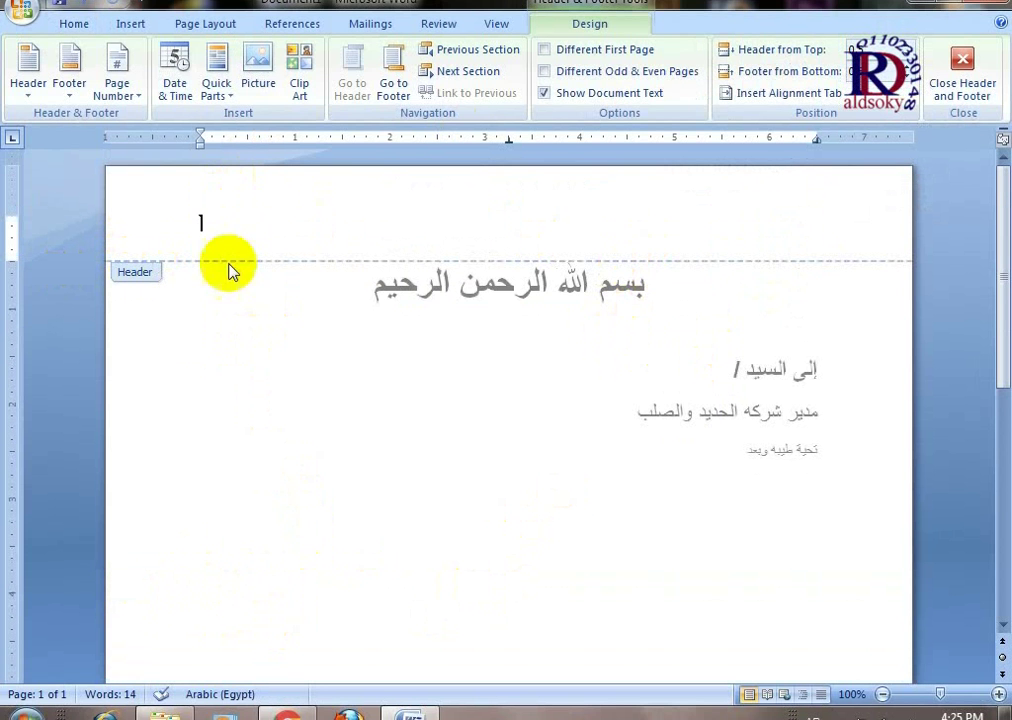
Step: Exit the header back to the letter body and centre the current paragraph
double_click(590, 287)
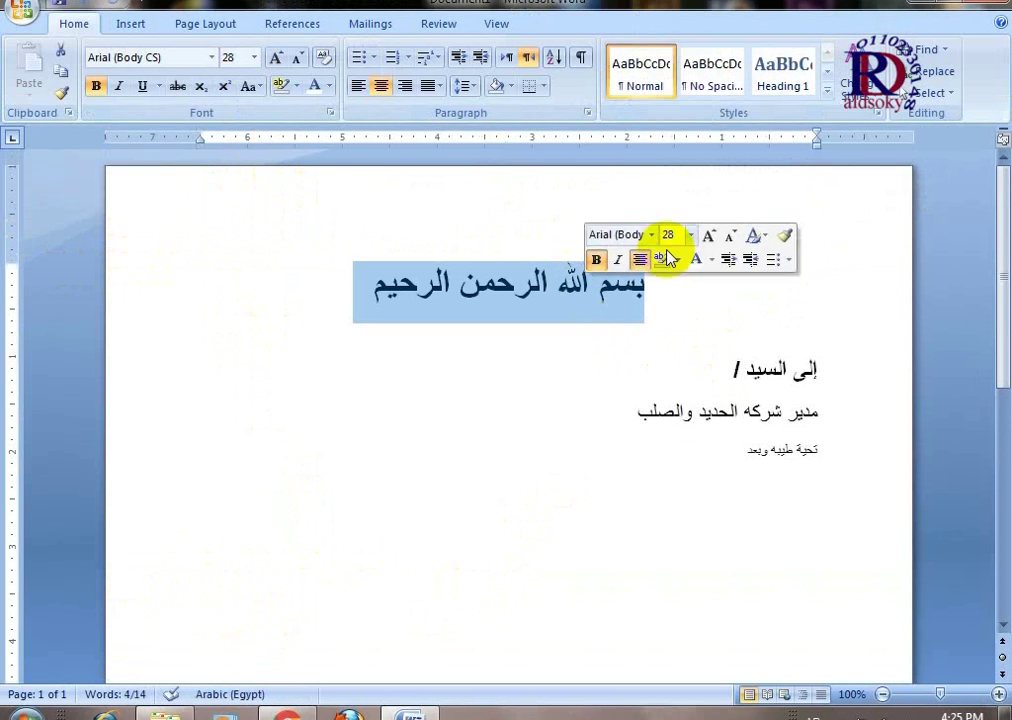
left_click(490, 206)
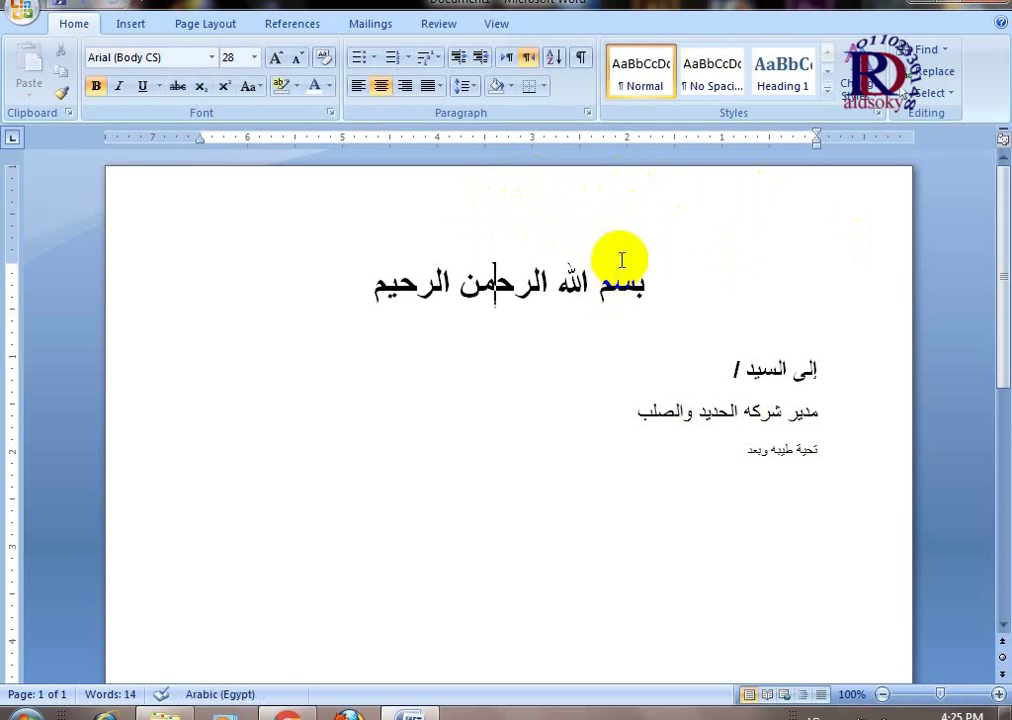
scroll(693, 330, "down", 5)
scroll(700, 500, "down", 5)
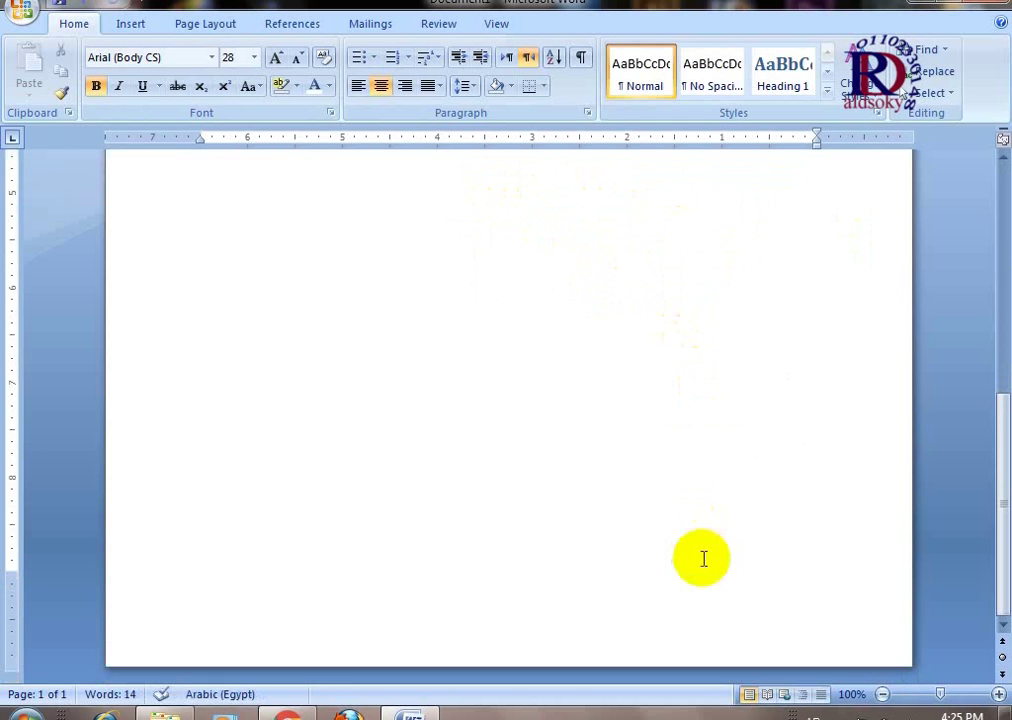
double_click(698, 560)
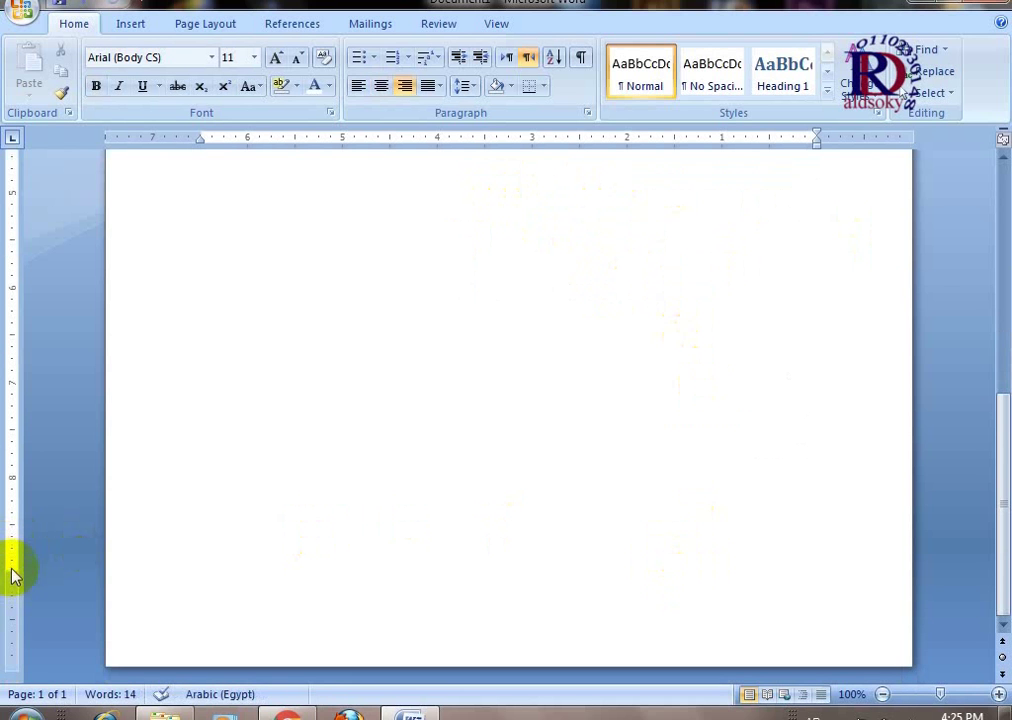
left_click_drag(11, 570, 11, 565)
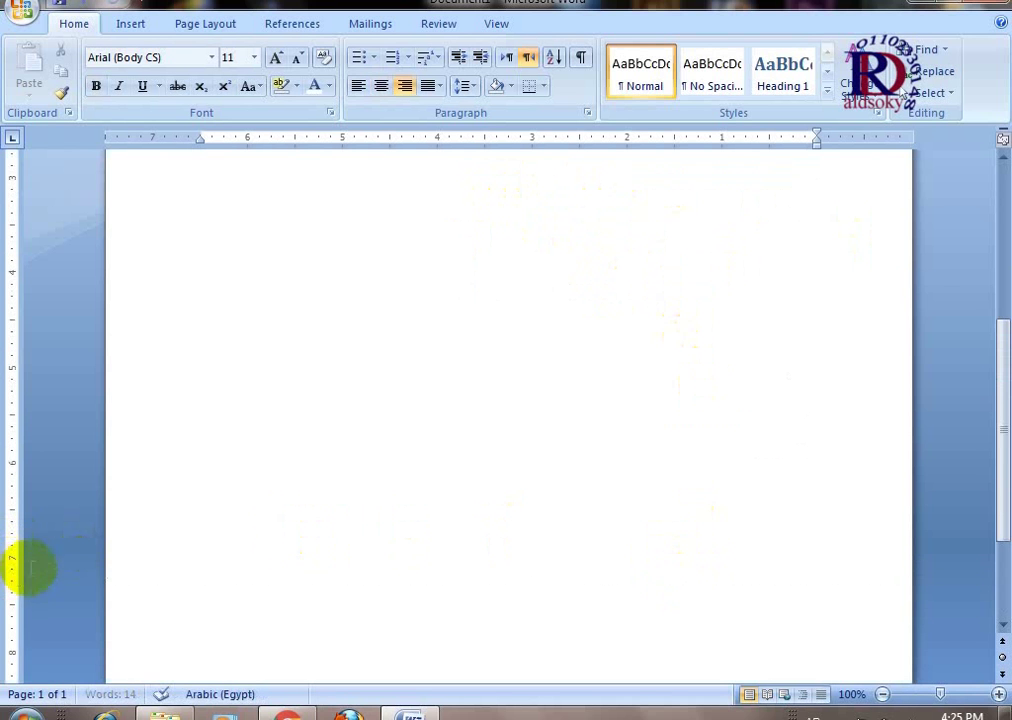
scroll(463, 463, "up", 10)
left_click(381, 85)
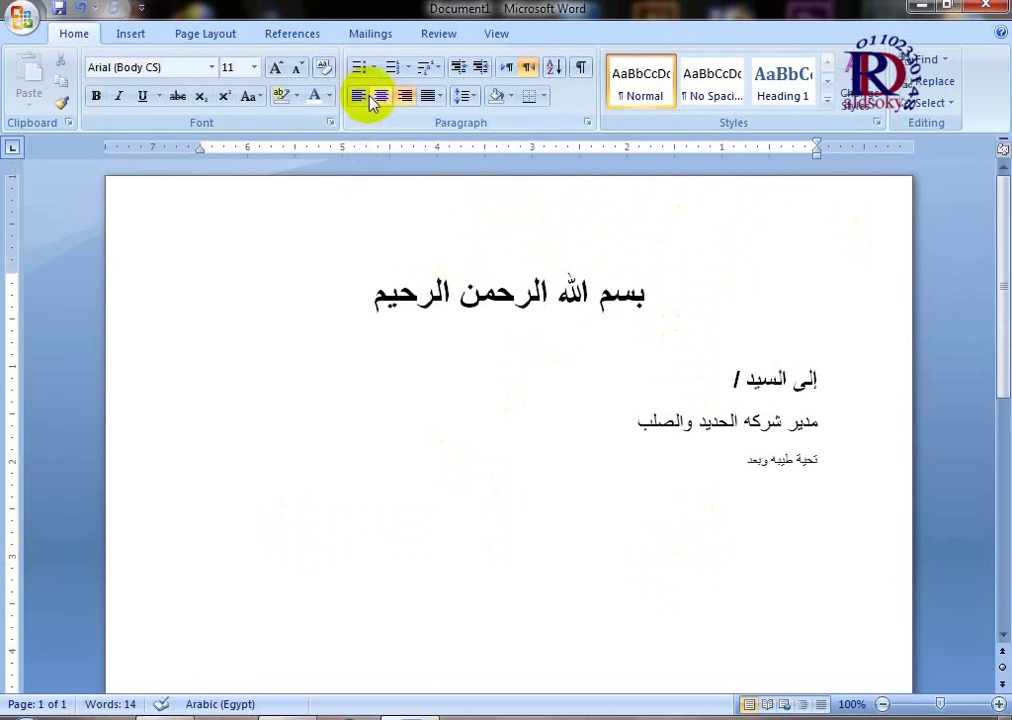
Step: Adjust the title line selection, then place the caret after the إلى السيد / line
mouse_move(650, 300)
left_mouse_down()
mouse_move(305, 296)
mouse_move(468, 361)
left_mouse_up()
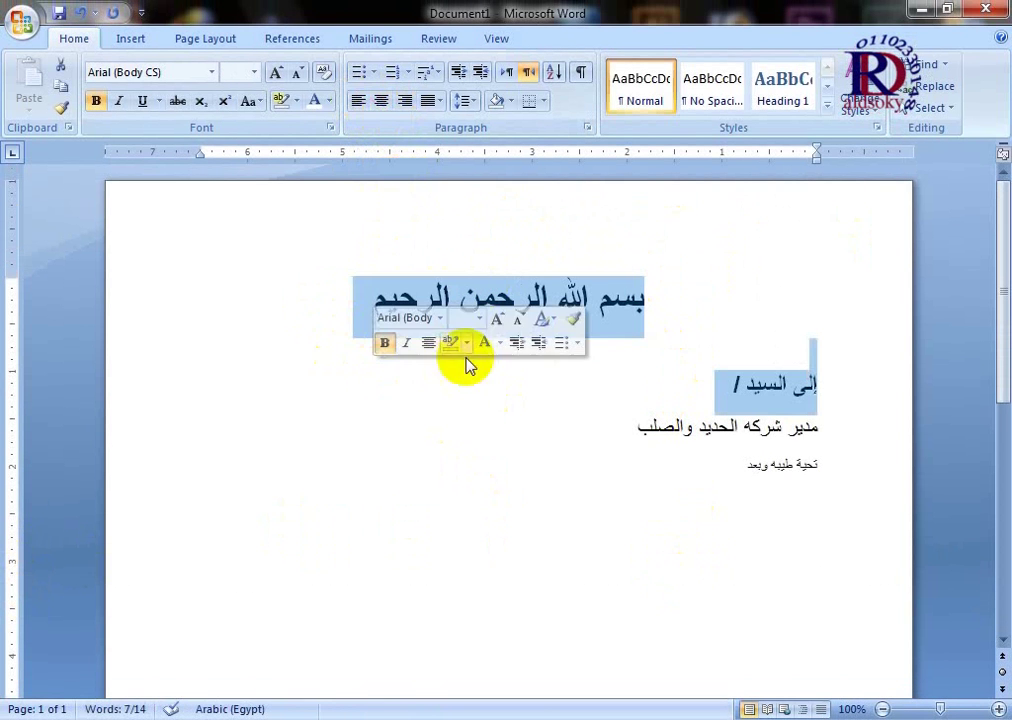
left_click(466, 343)
left_click(281, 416)
mouse_move(500, 312)
left_mouse_down()
mouse_move(725, 322)
mouse_move(377, 300)
left_mouse_up()
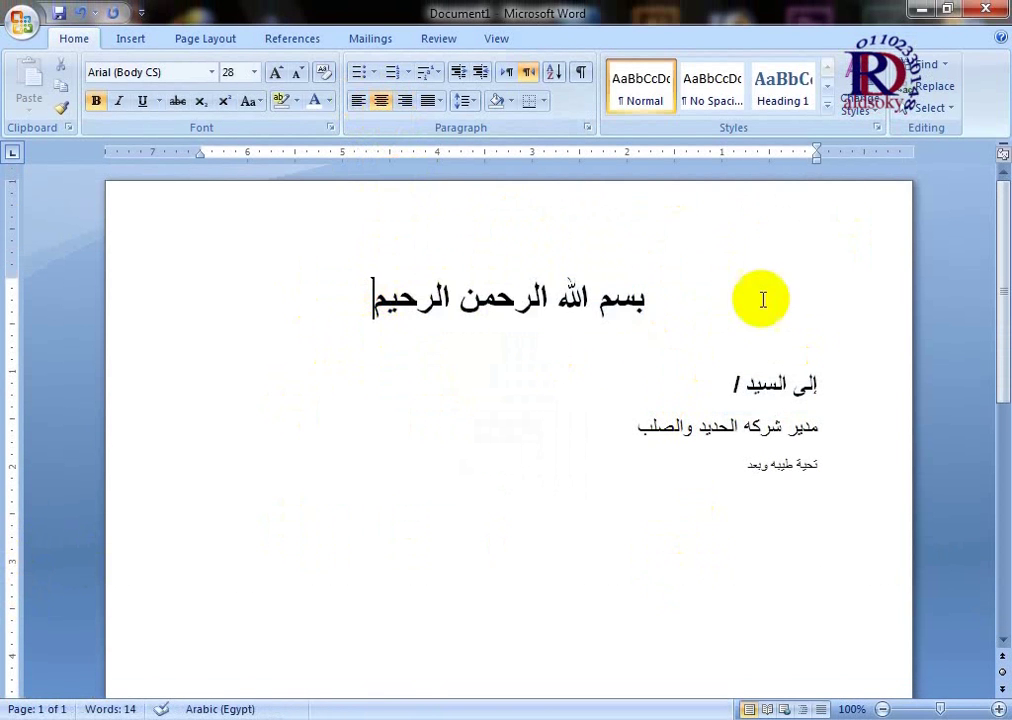
left_click(667, 311)
mouse_move(667, 311)
left_mouse_down()
mouse_move(334, 323)
mouse_move(659, 306)
left_mouse_up()
left_click(361, 346)
left_click(727, 387)
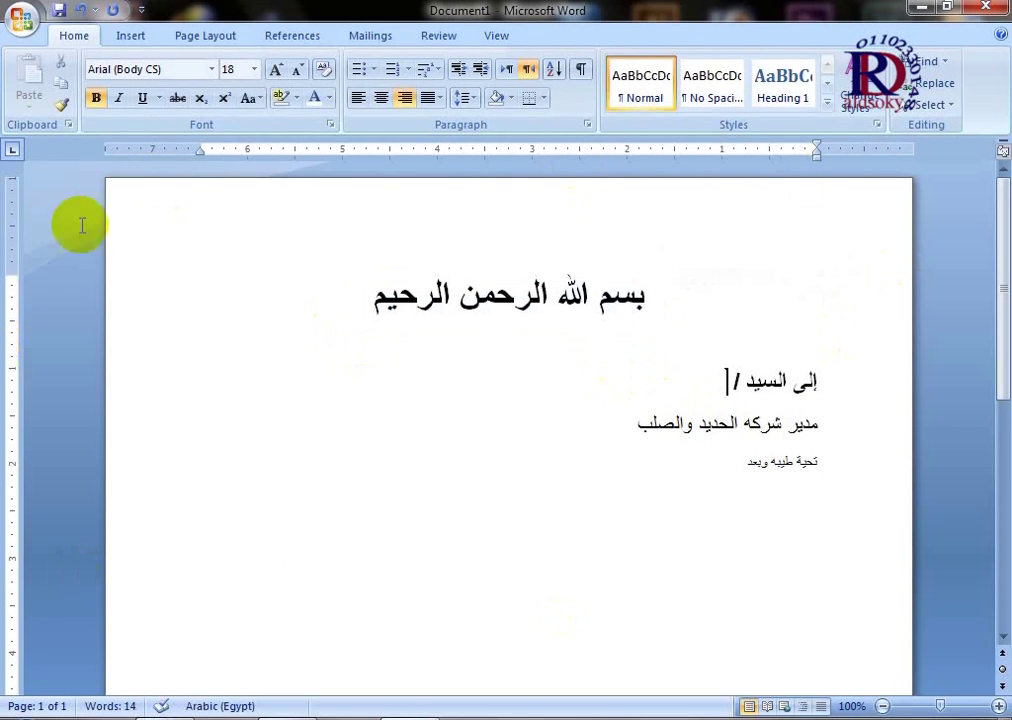
left_click(130, 39)
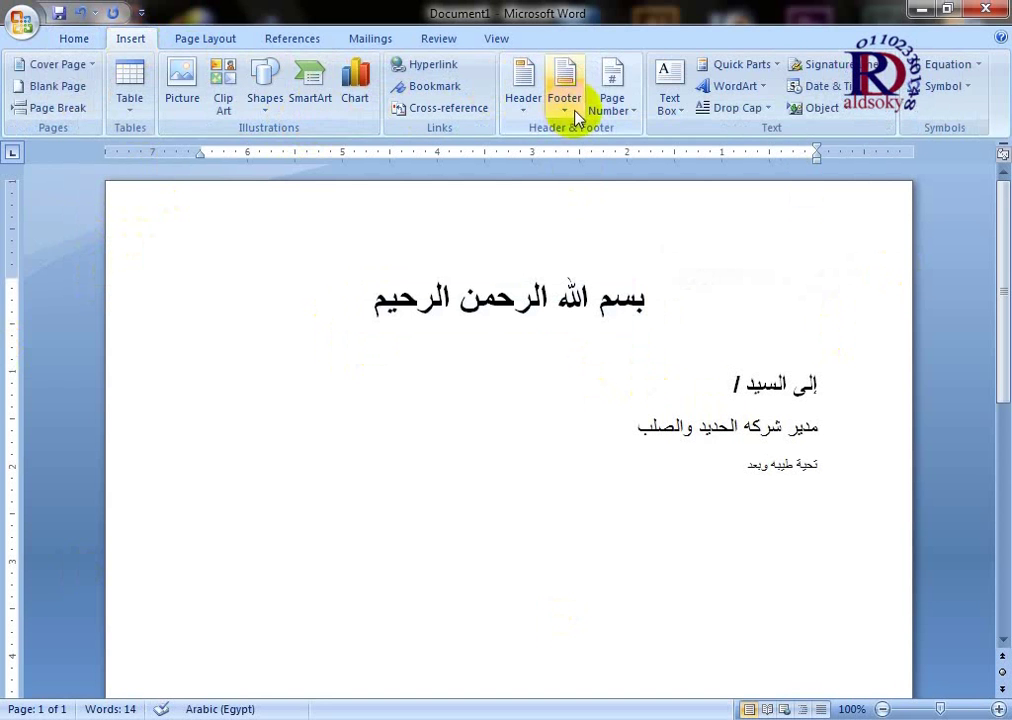
Step: Open the Borders and Shading dialog on its Page Border tab from Page Layout
left_click(190, 39)
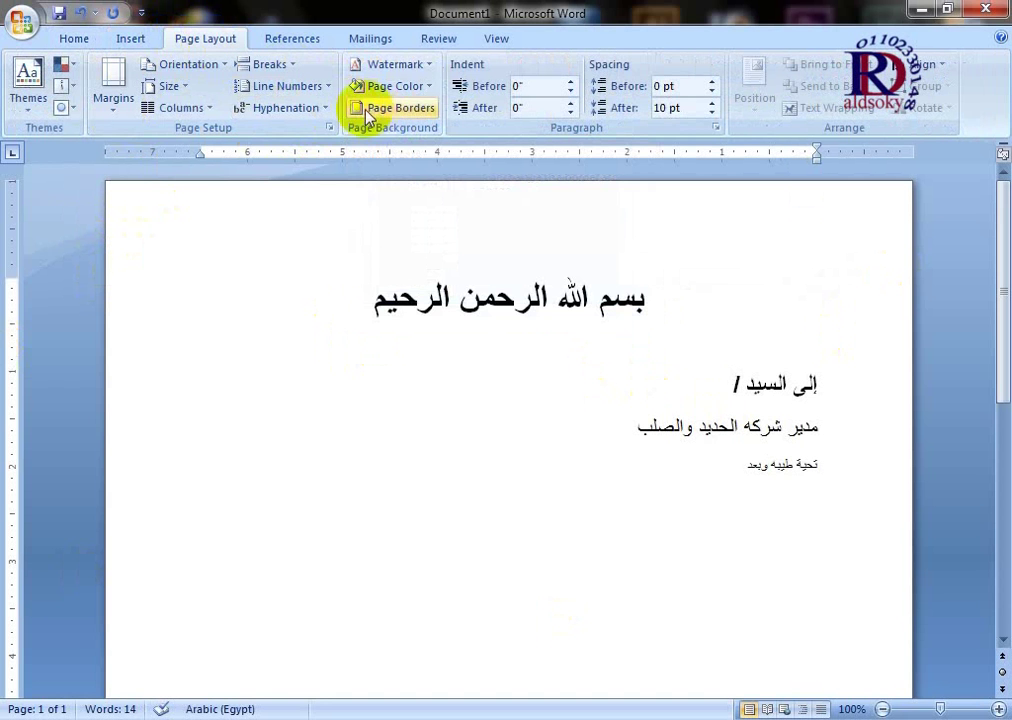
left_click(402, 108)
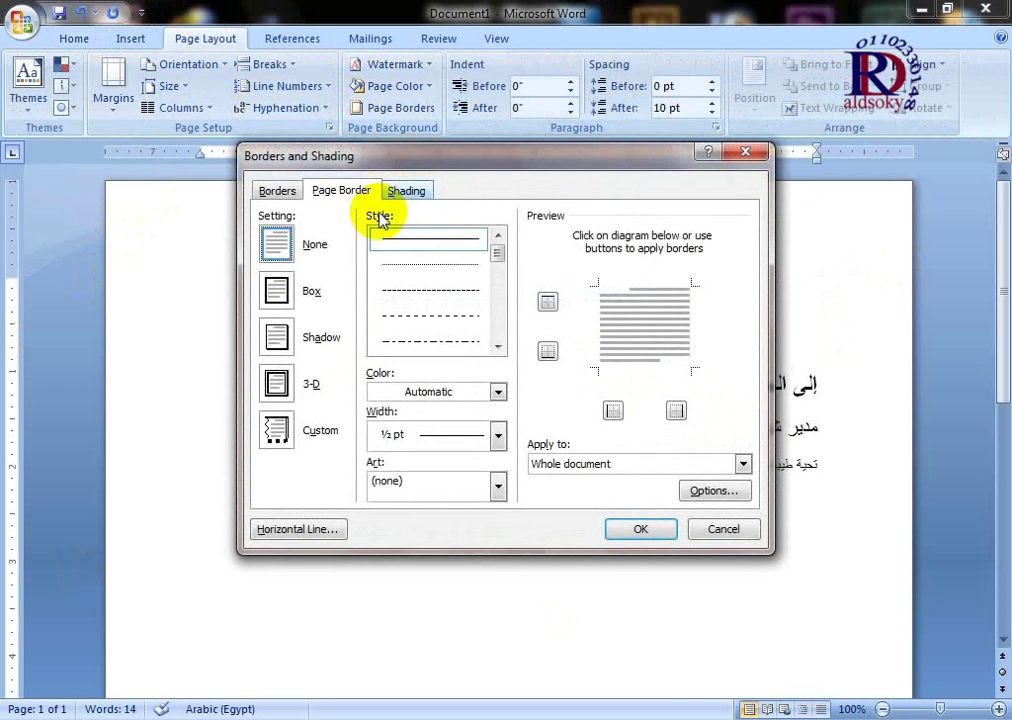
Step: Apply a Box page border with a thick 3 pt black line style
left_click(284, 300)
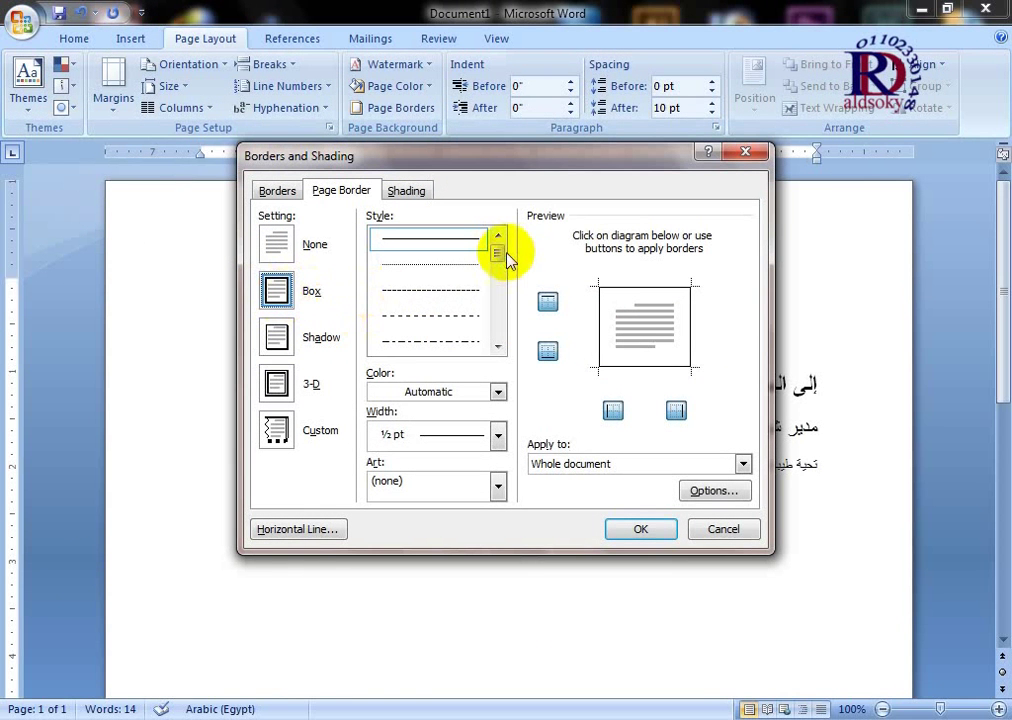
left_click_drag(499, 254, 498, 275)
left_click(459, 330)
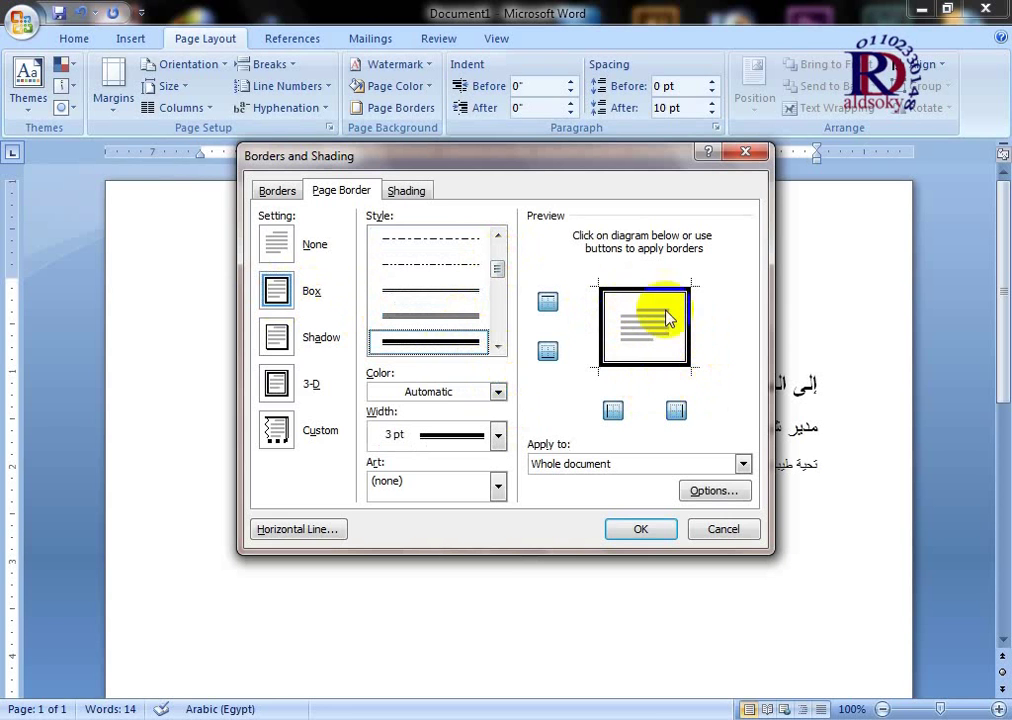
left_click(655, 527)
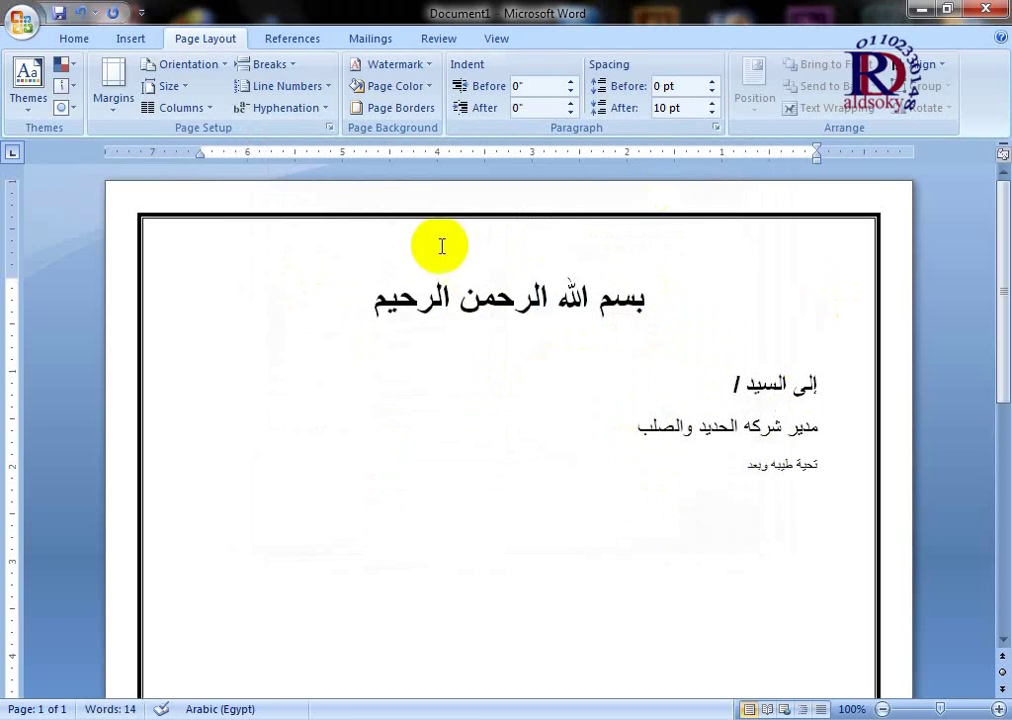
Step: Select then deselect the heading line, and bring up the Page Color palette
scroll(292, 300, "down", 8)
scroll(527, 233, "up", 5)
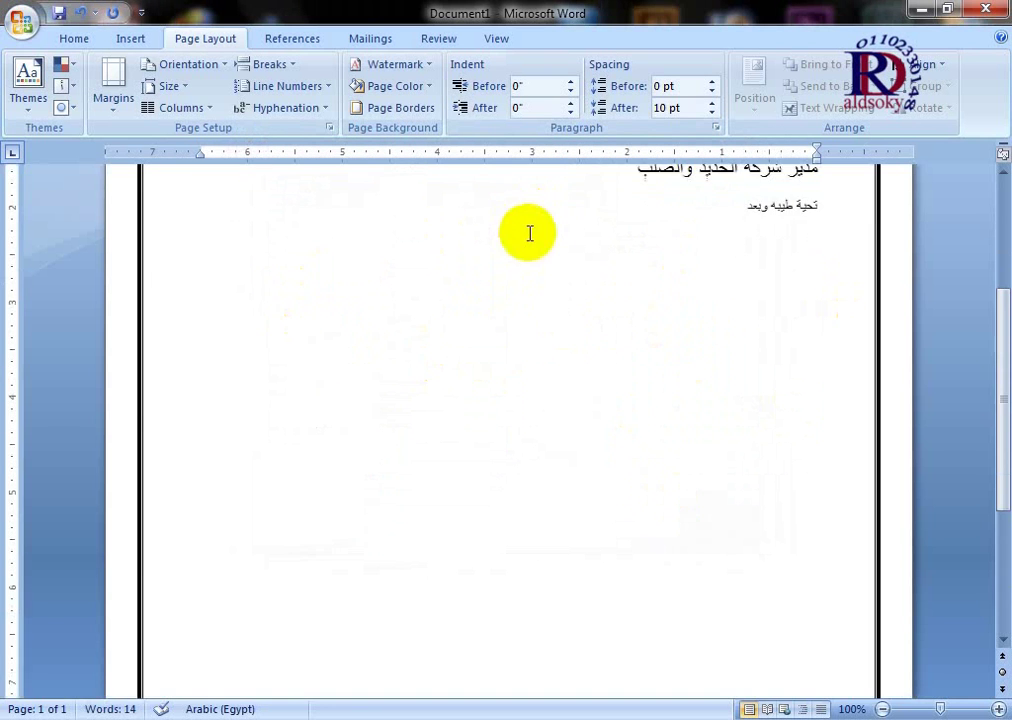
scroll(594, 240, "up", 3)
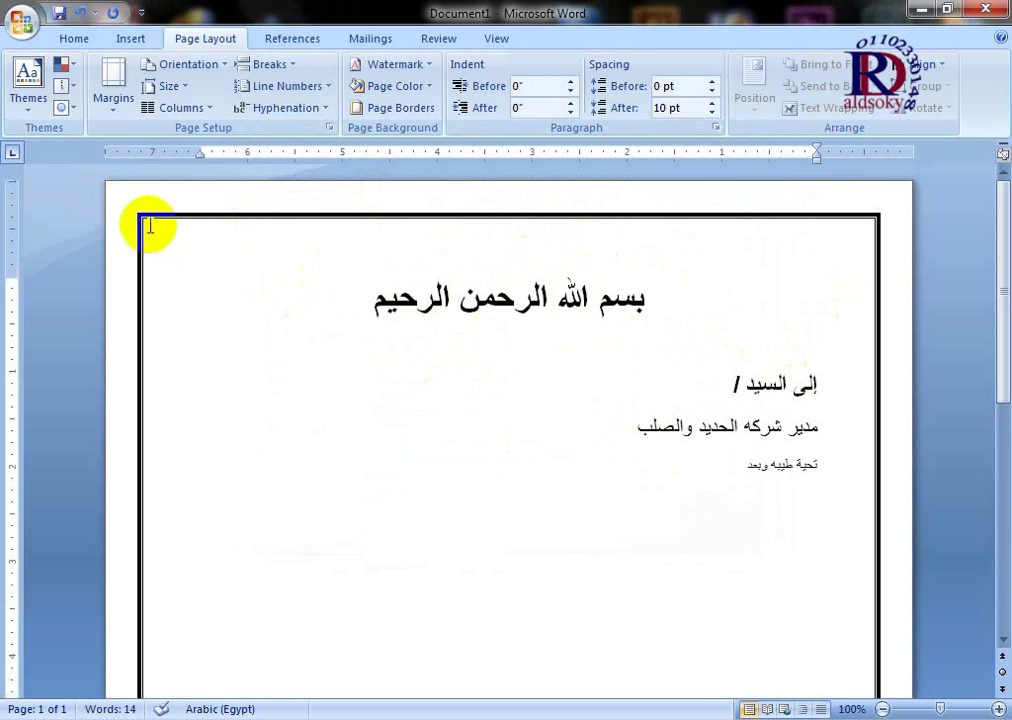
left_click_drag(147, 226, 673, 300)
left_click(567, 295)
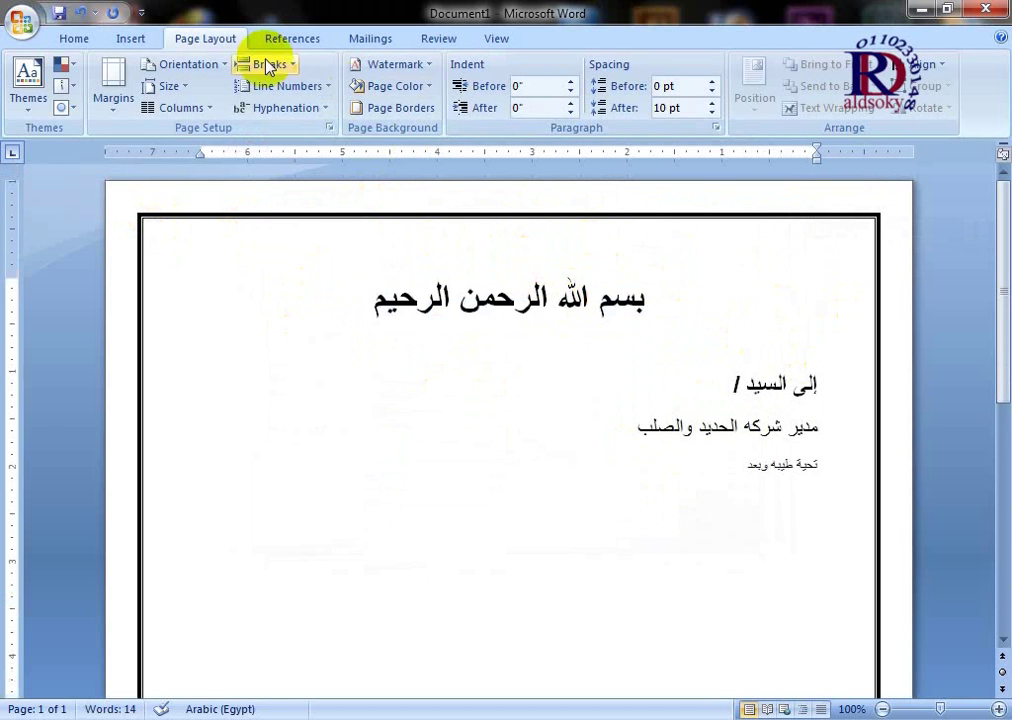
left_click(405, 95)
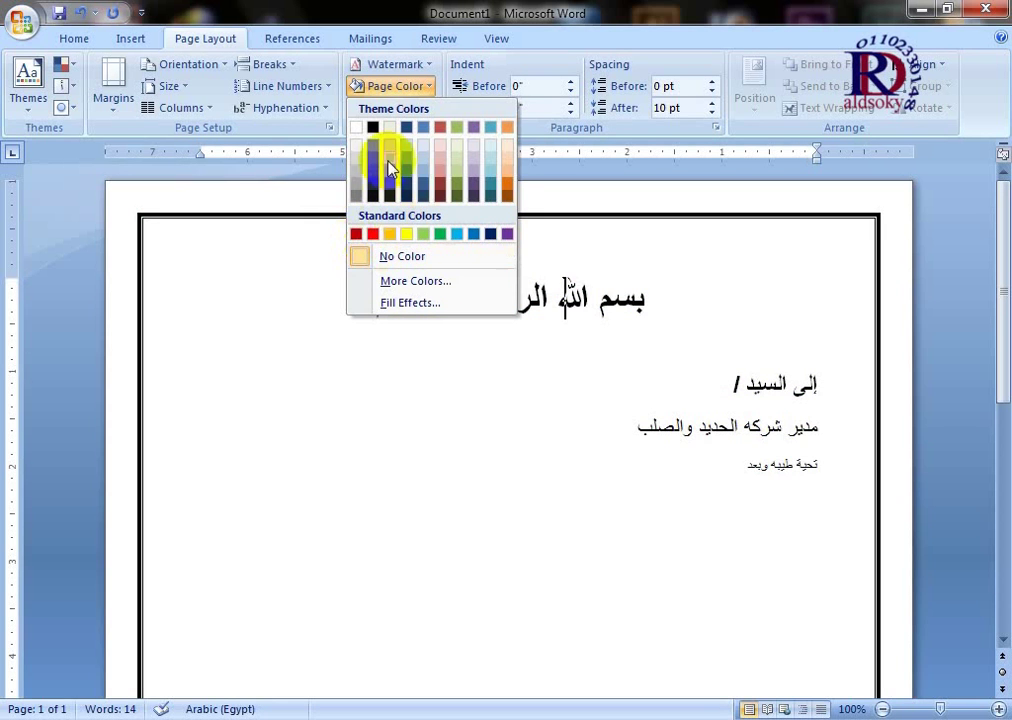
Step: Dismiss the Page Color palette without a colour, leaving the page white, and scroll down
left_click(355, 127)
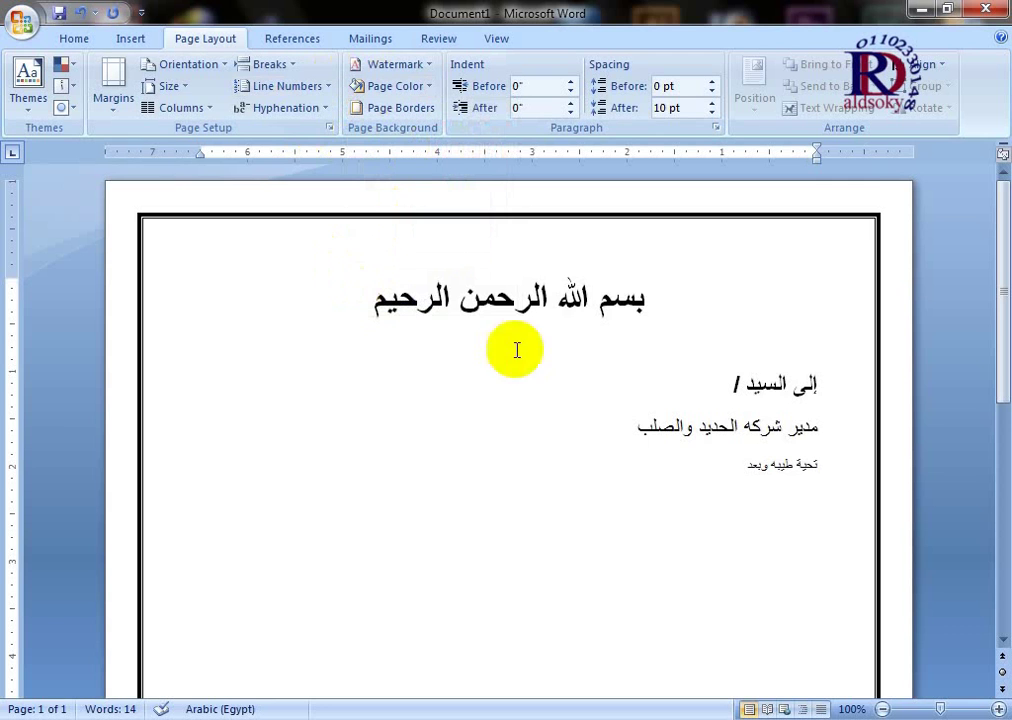
scroll(580, 410, "down", 4)
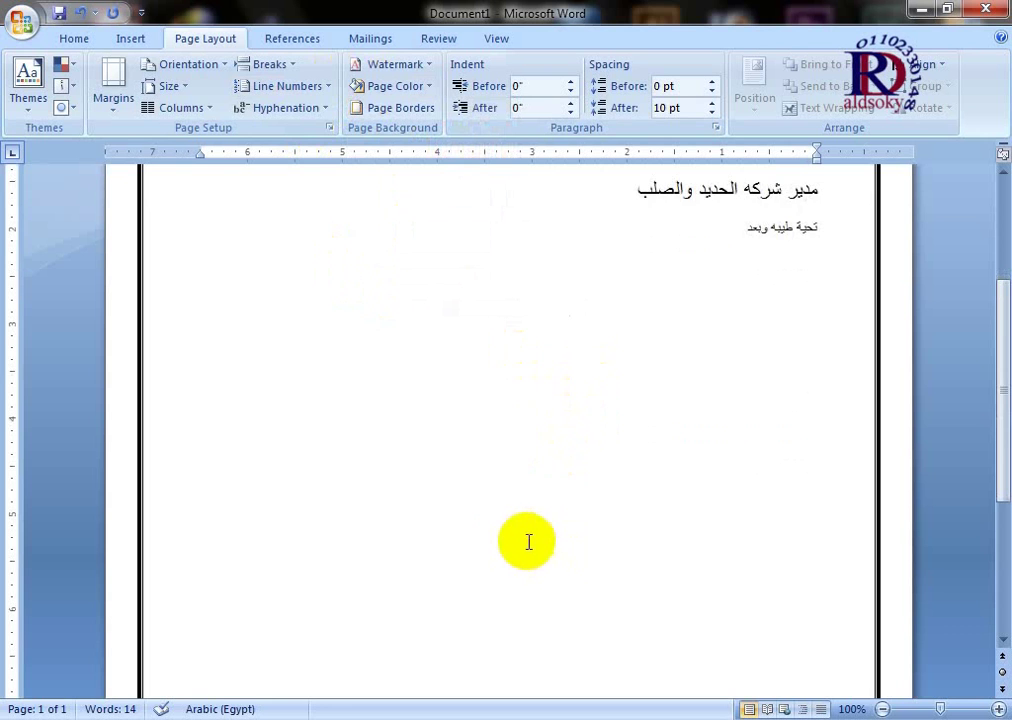
scroll(528, 541, "down", 2)
scroll(491, 534, "down", 3)
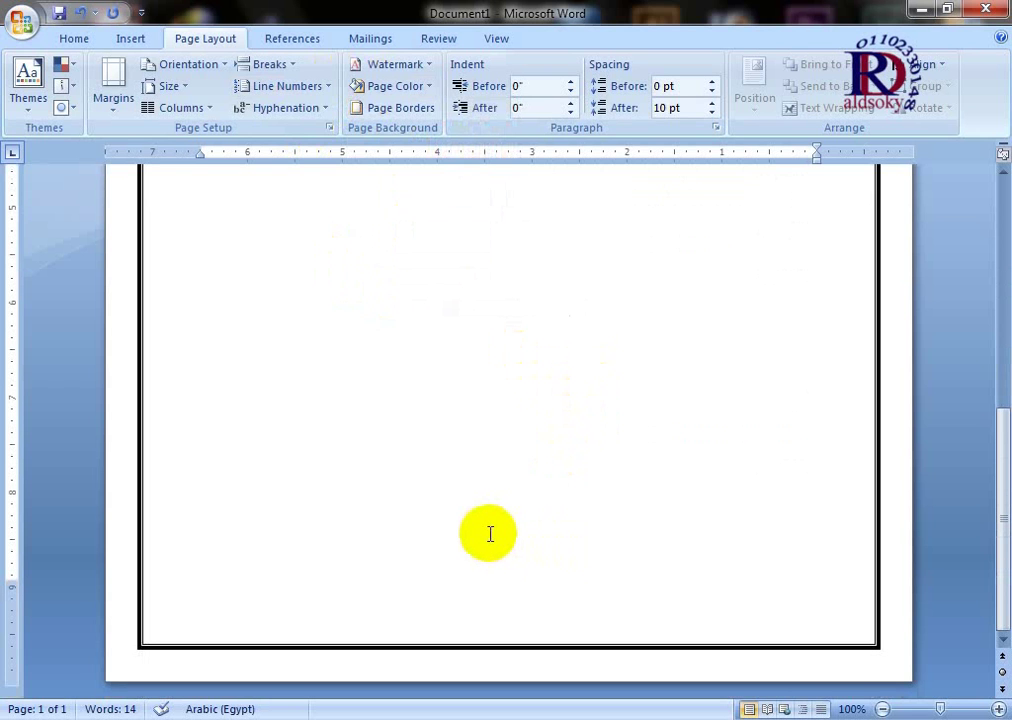